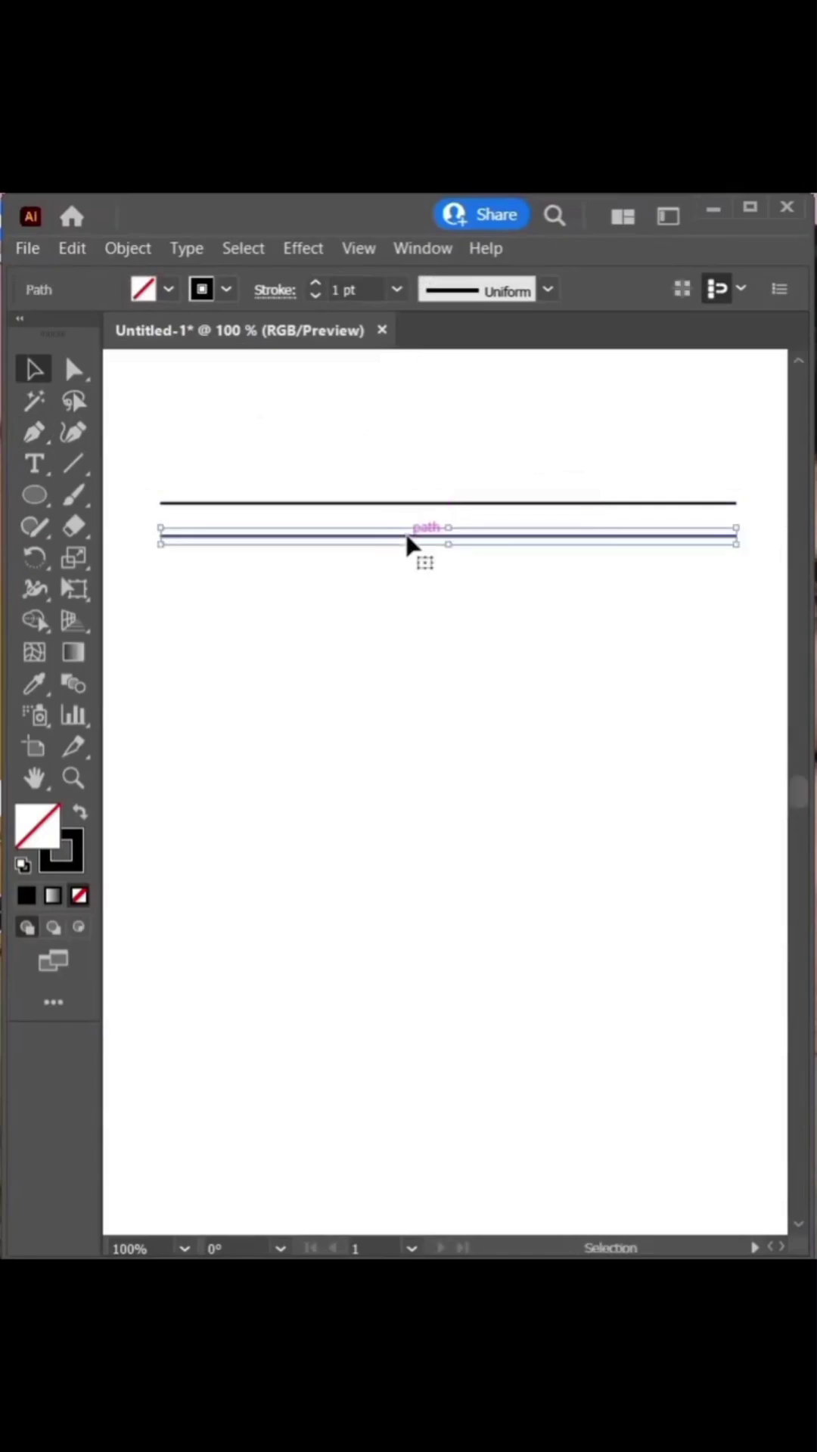
Repeat the line duplication downward until there are ten evenly spaced horizontal lines
{"action": "key", "text": "ctrl+d"}
{"action": "key", "text": "ctrl+d"}
{"action": "key", "text": "ctrl+d"}
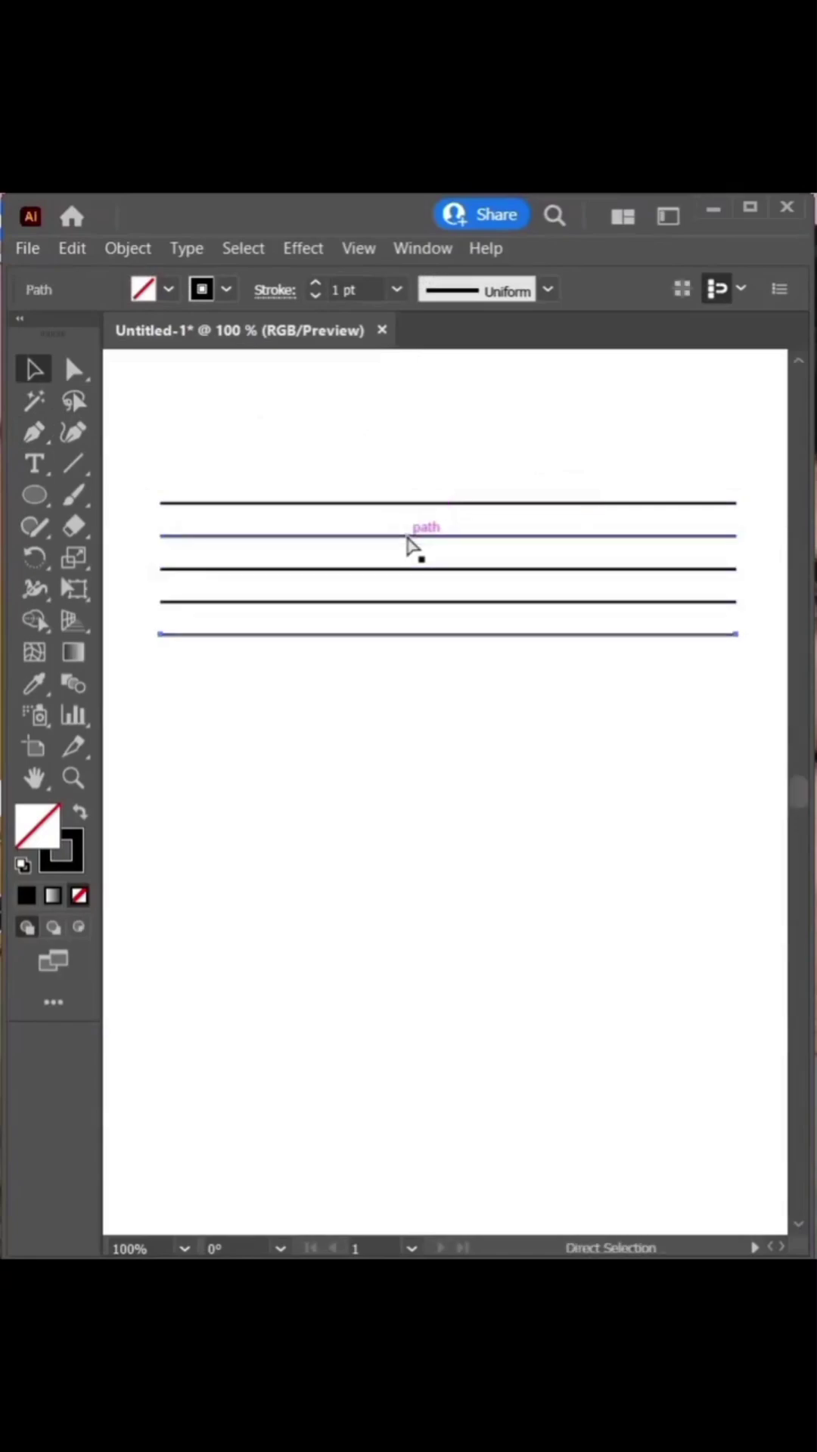
{"action": "key", "text": "ctrl+d"}
{"action": "key", "text": "ctrl+d"}
{"action": "key", "text": "ctrl+d"}
{"action": "key", "text": "ctrl+d"}
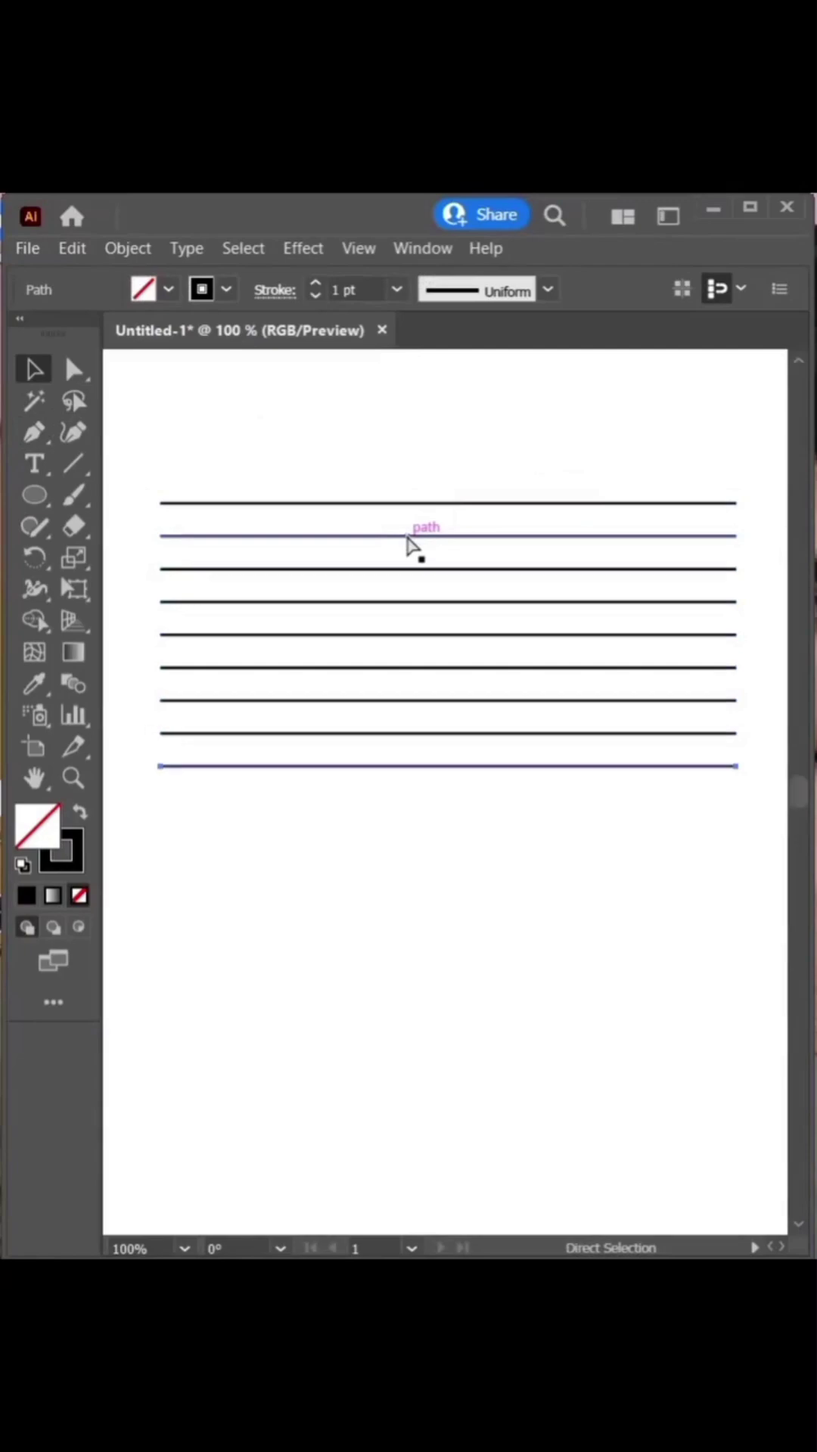
{"action": "key", "text": "ctrl+d"}
Select all ten horizontal lines and create a copy rotated 90° to form a crossing grid
{"action": "left_click_drag", "start_coordinate": [279, 440], "coordinate": [499, 836]}
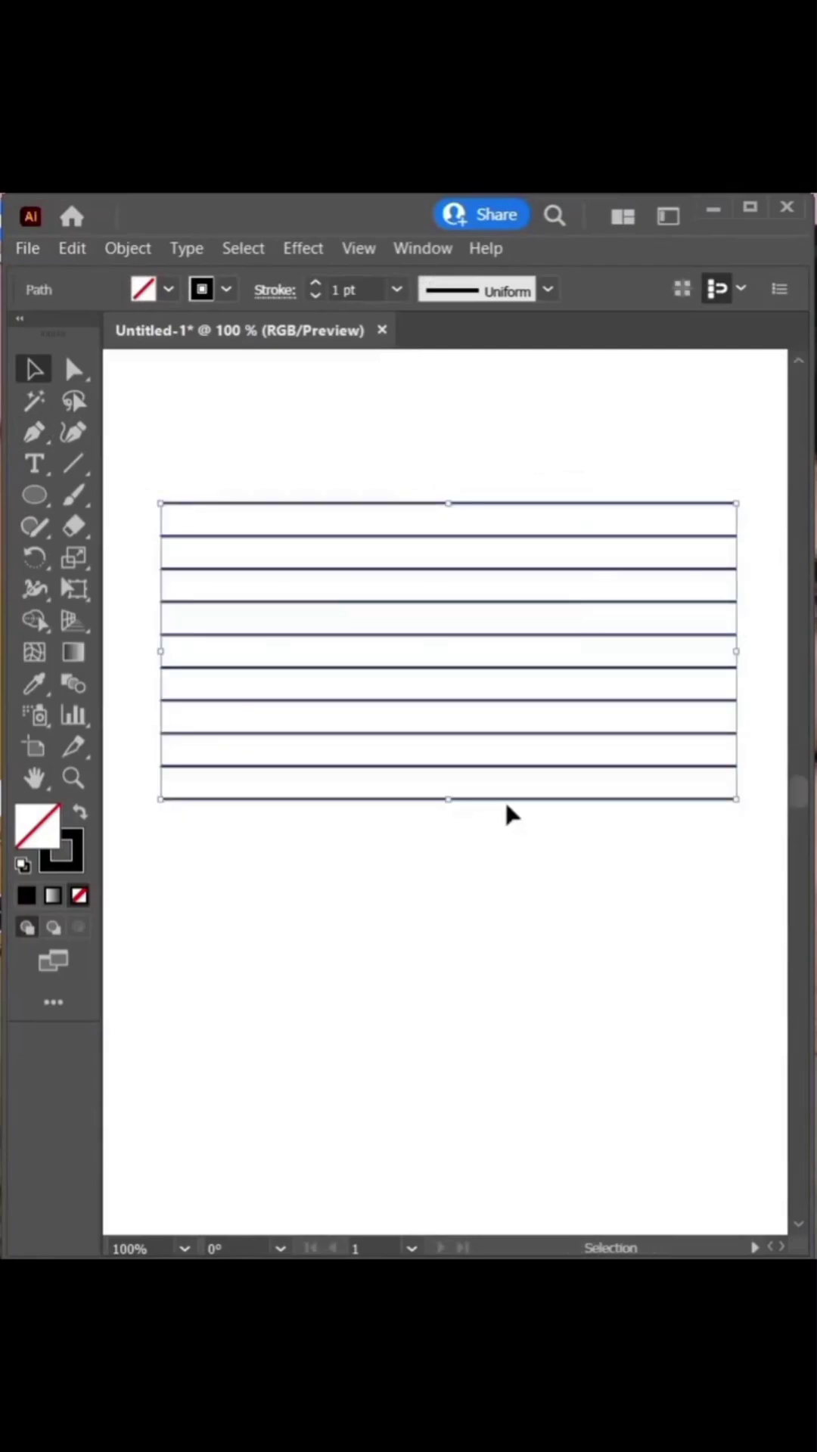
{"action": "right_click", "coordinate": [505, 803]}
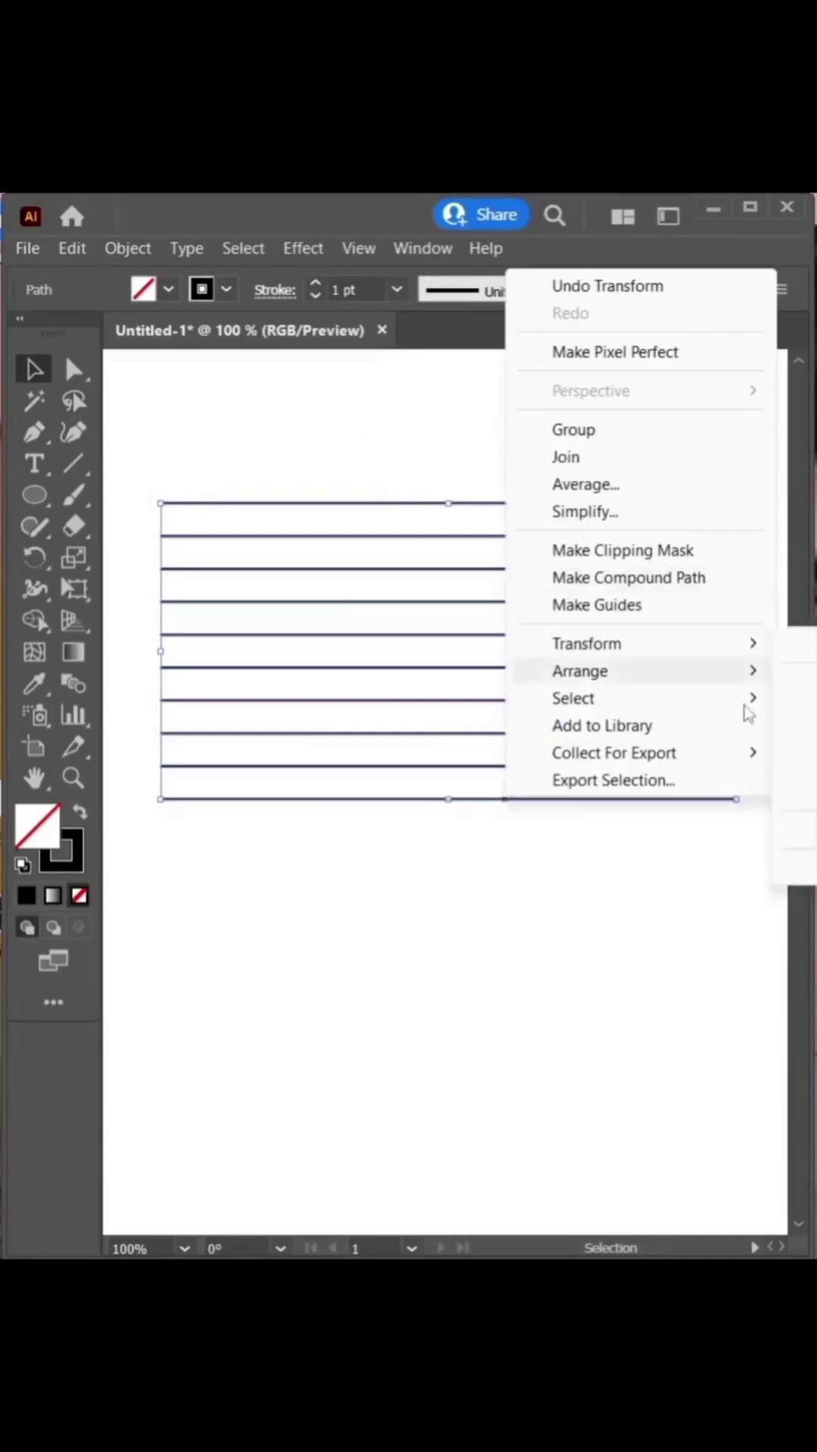
{"action": "left_click", "coordinate": [794, 704]}
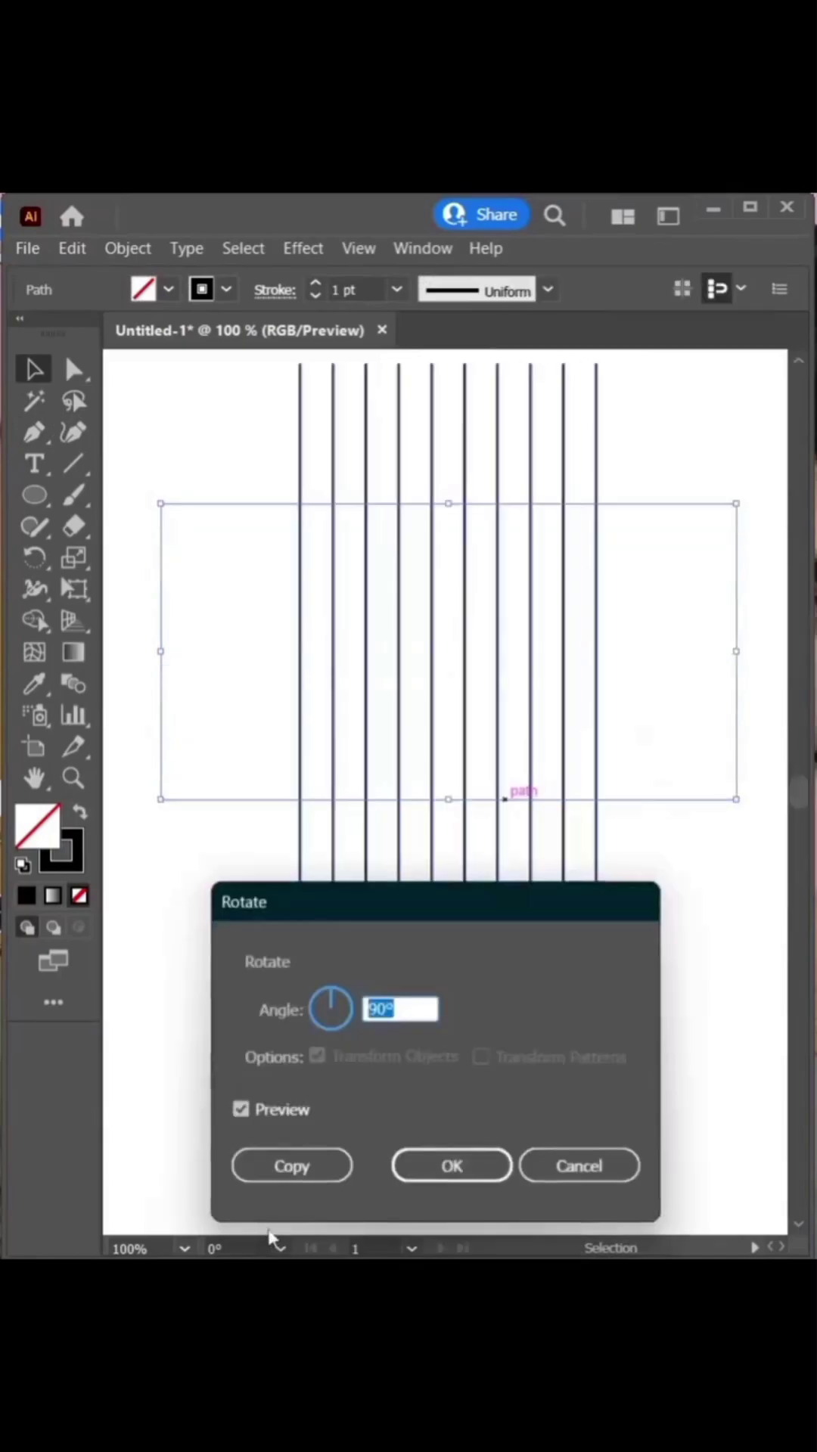
{"action": "left_click", "coordinate": [282, 1168]}
Select the whole grid, move it down toward the middle of the artboard, and deselect it
{"action": "left_click_drag", "start_coordinate": [176, 425], "coordinate": [626, 890]}
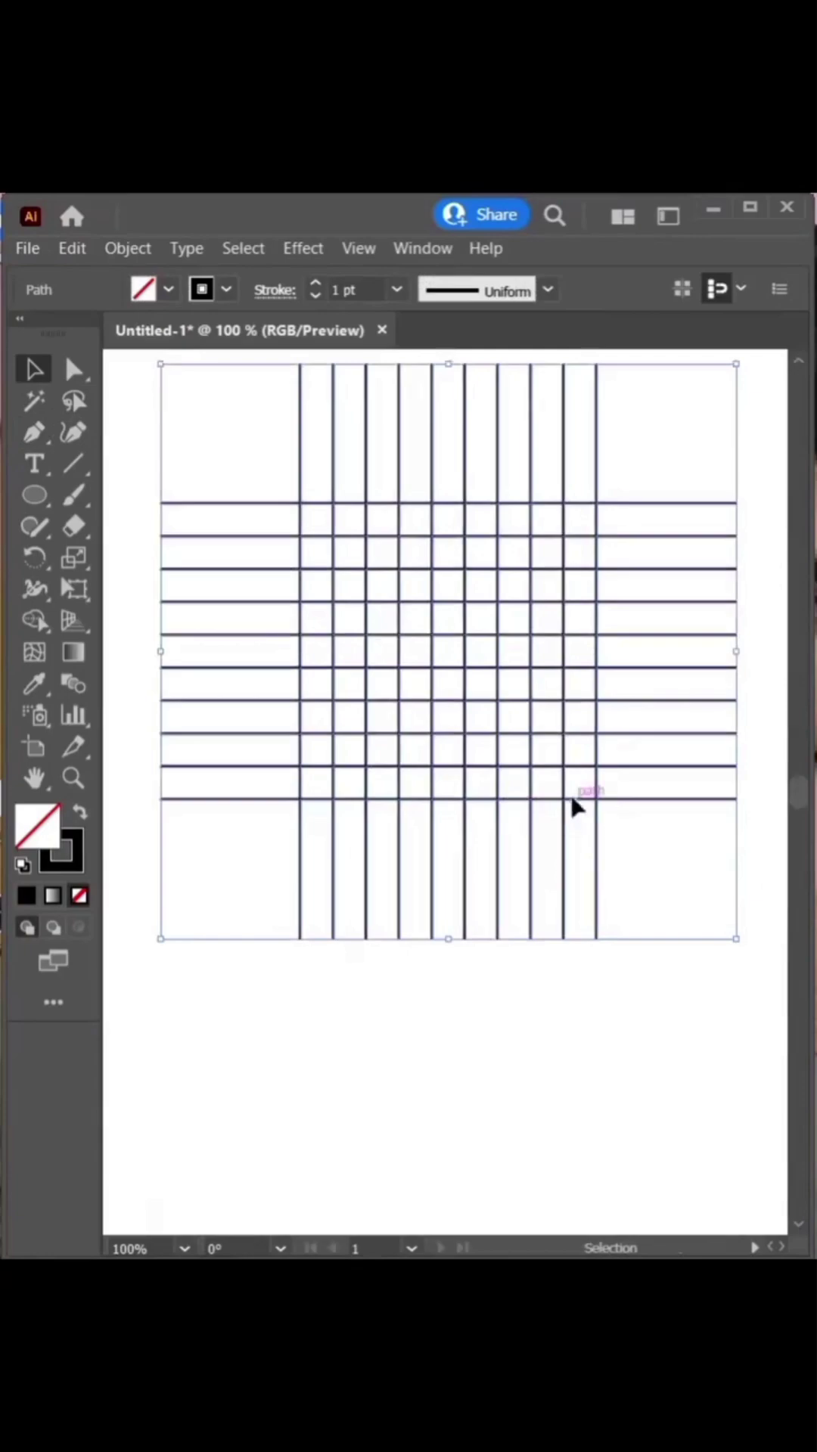
{"action": "left_click_drag", "start_coordinate": [575, 800], "coordinate": [566, 938]}
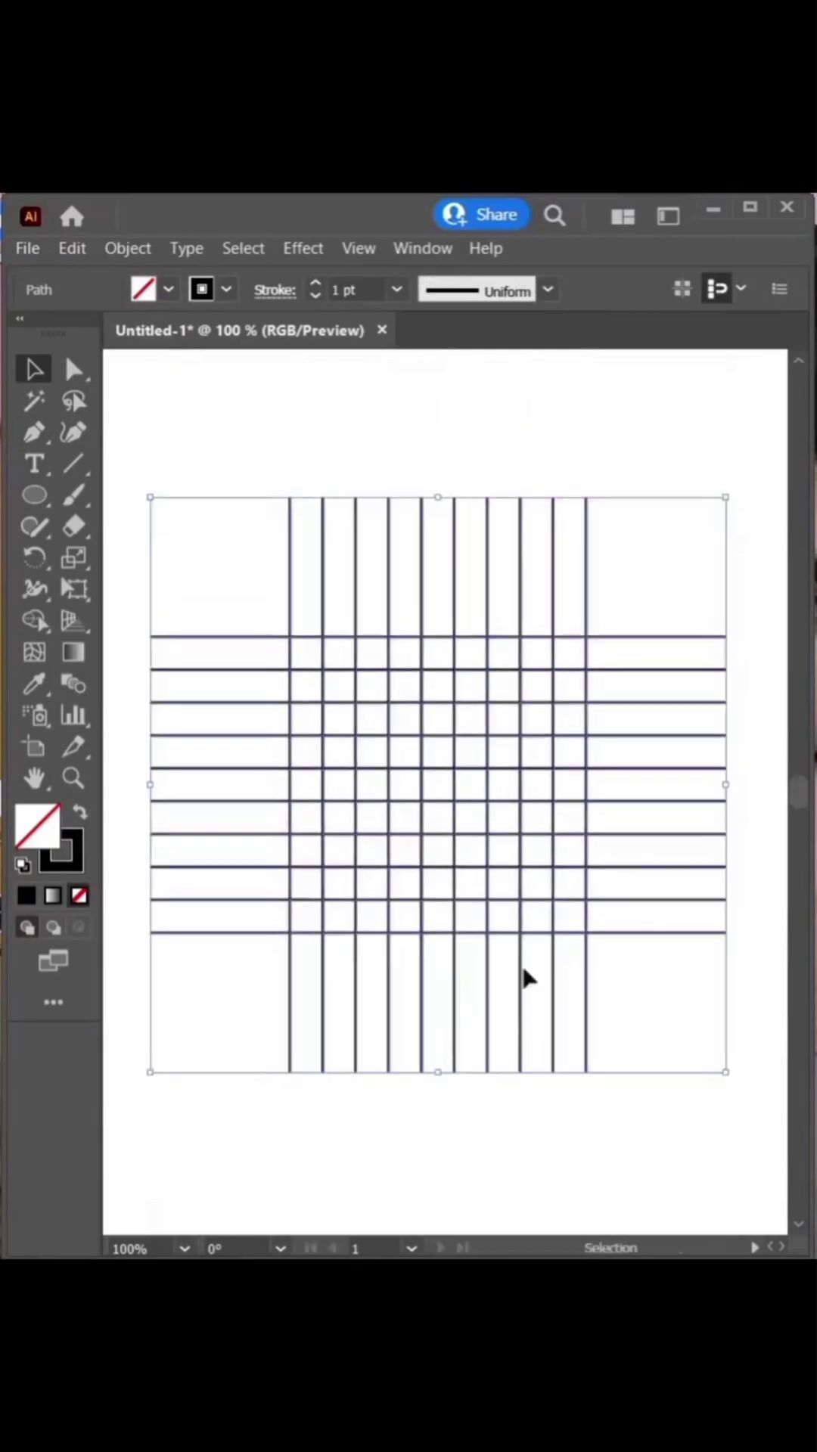
{"action": "left_click", "coordinate": [198, 1131]}
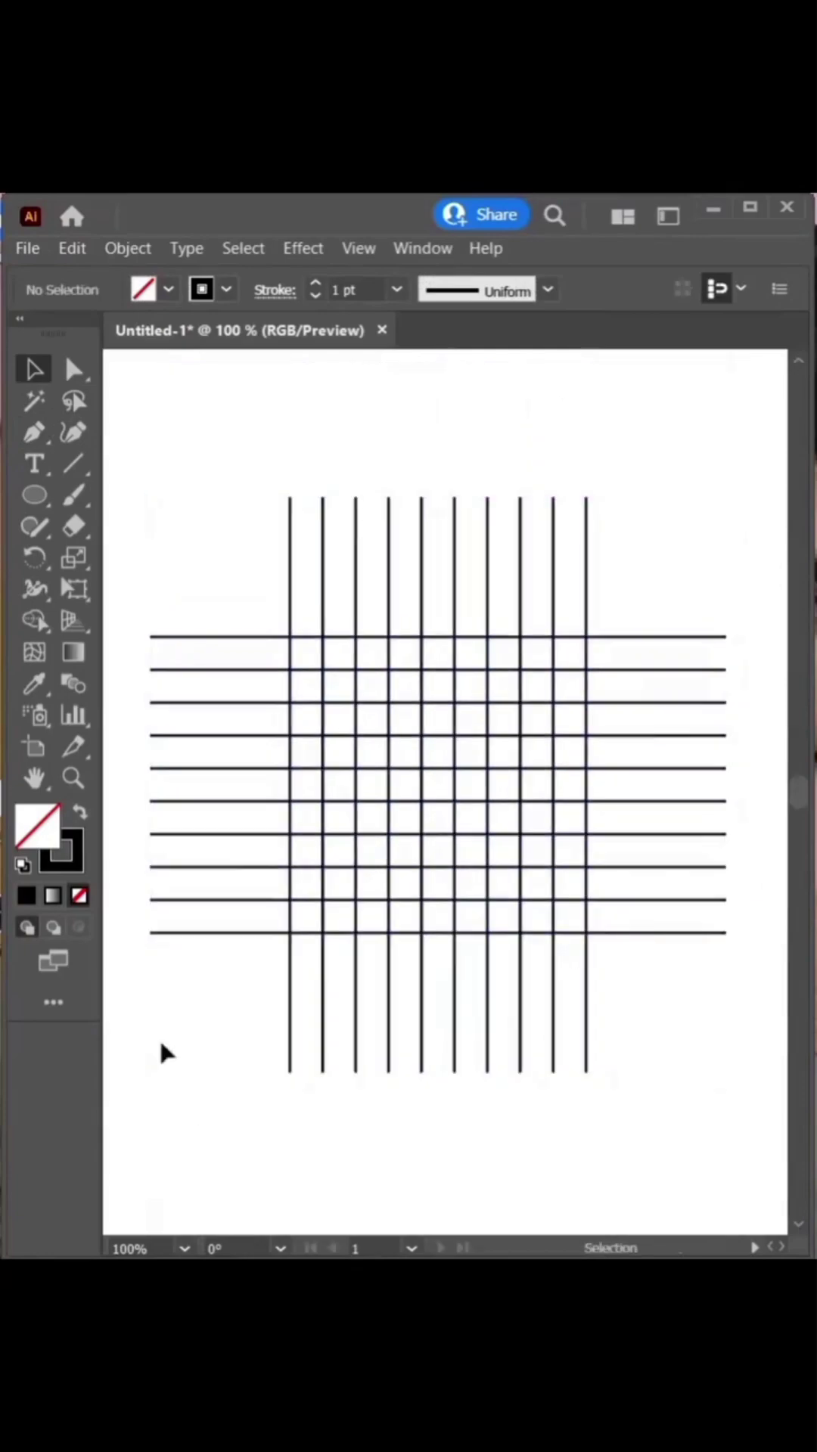
Draw an ellipse over the grid's central square and widen it into a circle touching all four outermost lines
{"action": "left_click", "coordinate": [35, 498]}
{"action": "left_click_drag", "start_coordinate": [406, 637], "coordinate": [586, 932]}
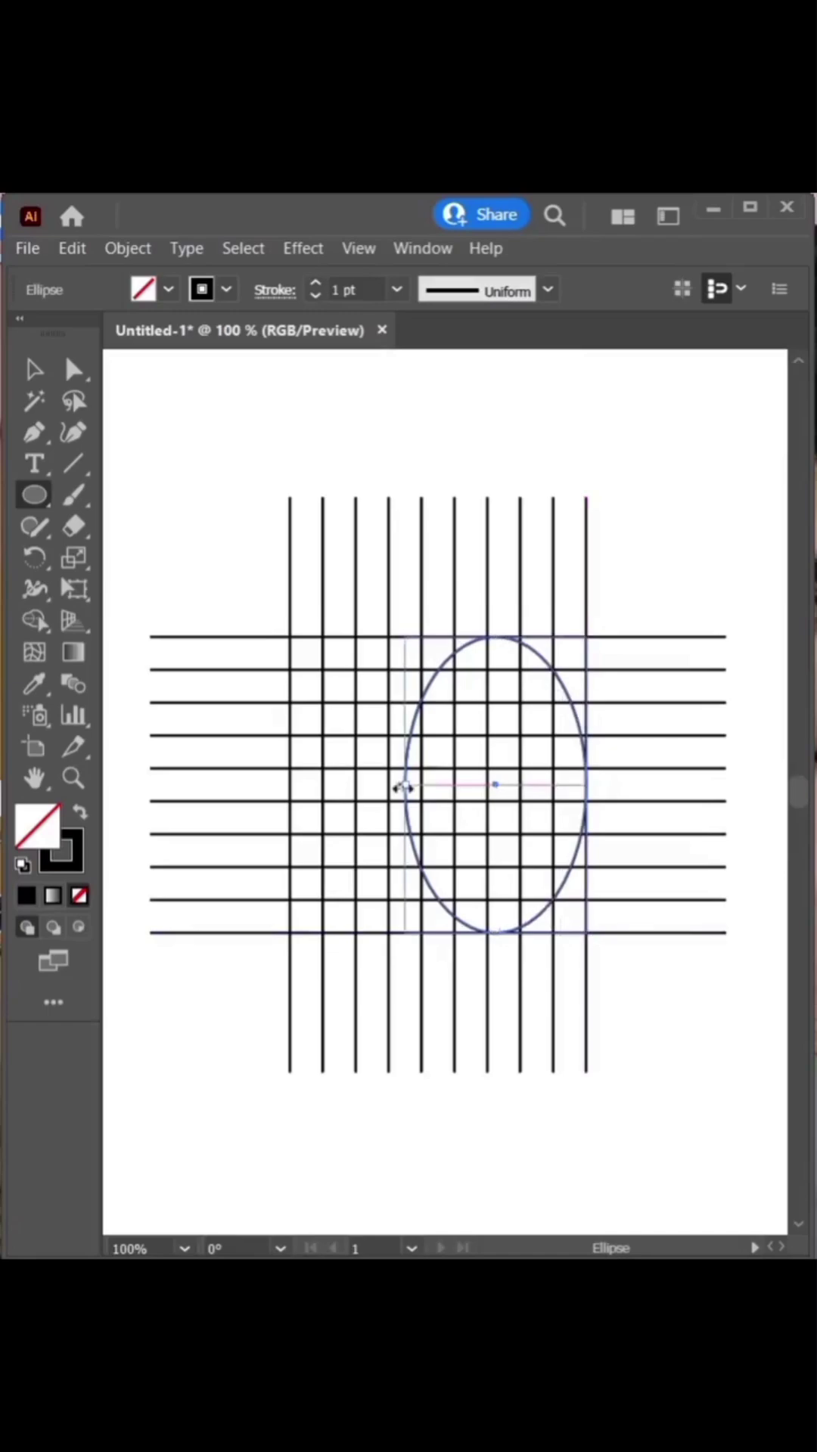
{"action": "left_click_drag", "start_coordinate": [406, 785], "coordinate": [290, 809]}
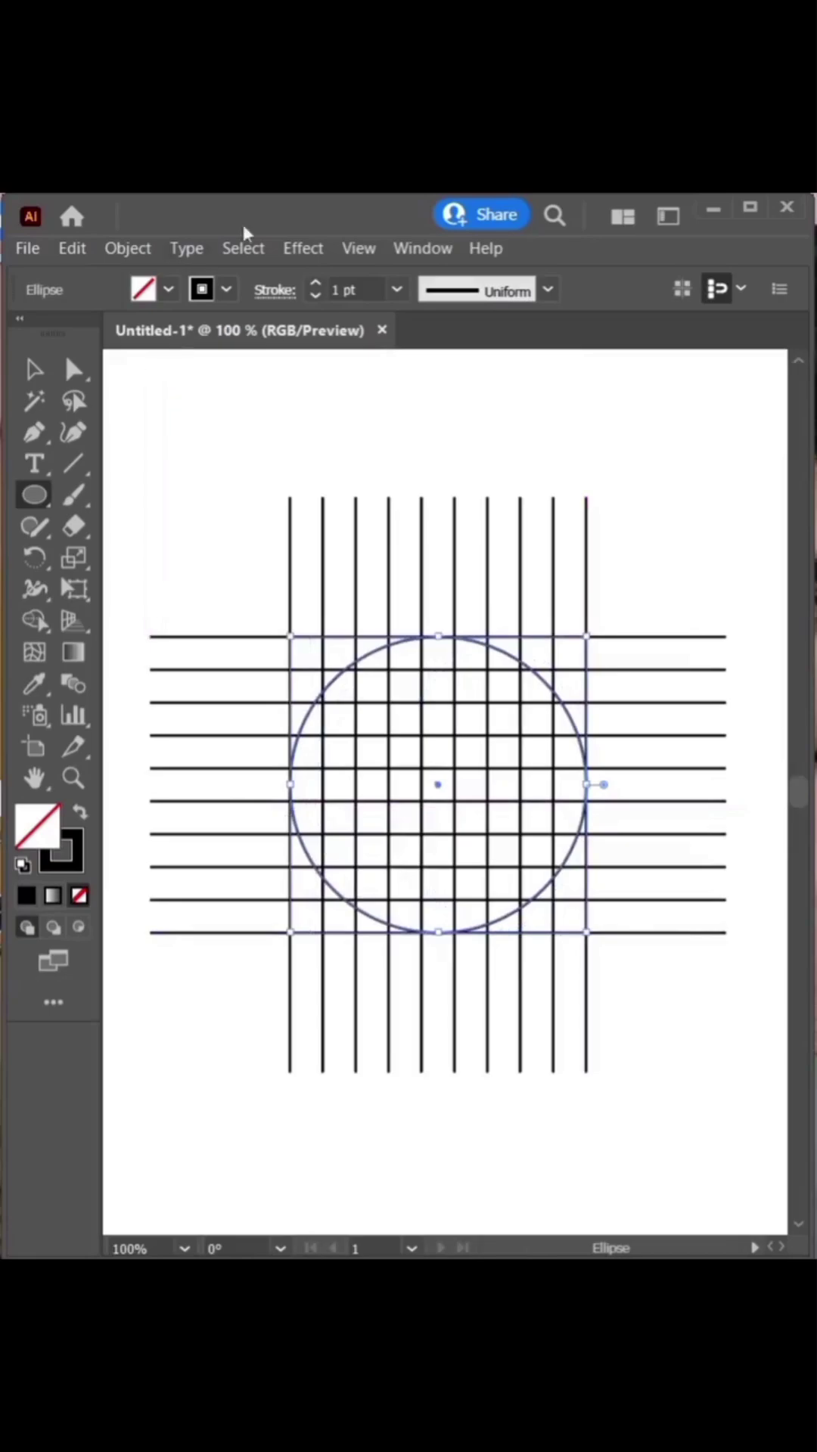
Create a concentric inner circle by offsetting the circle's path by -15 px with miter joins
{"action": "left_click", "coordinate": [139, 249]}
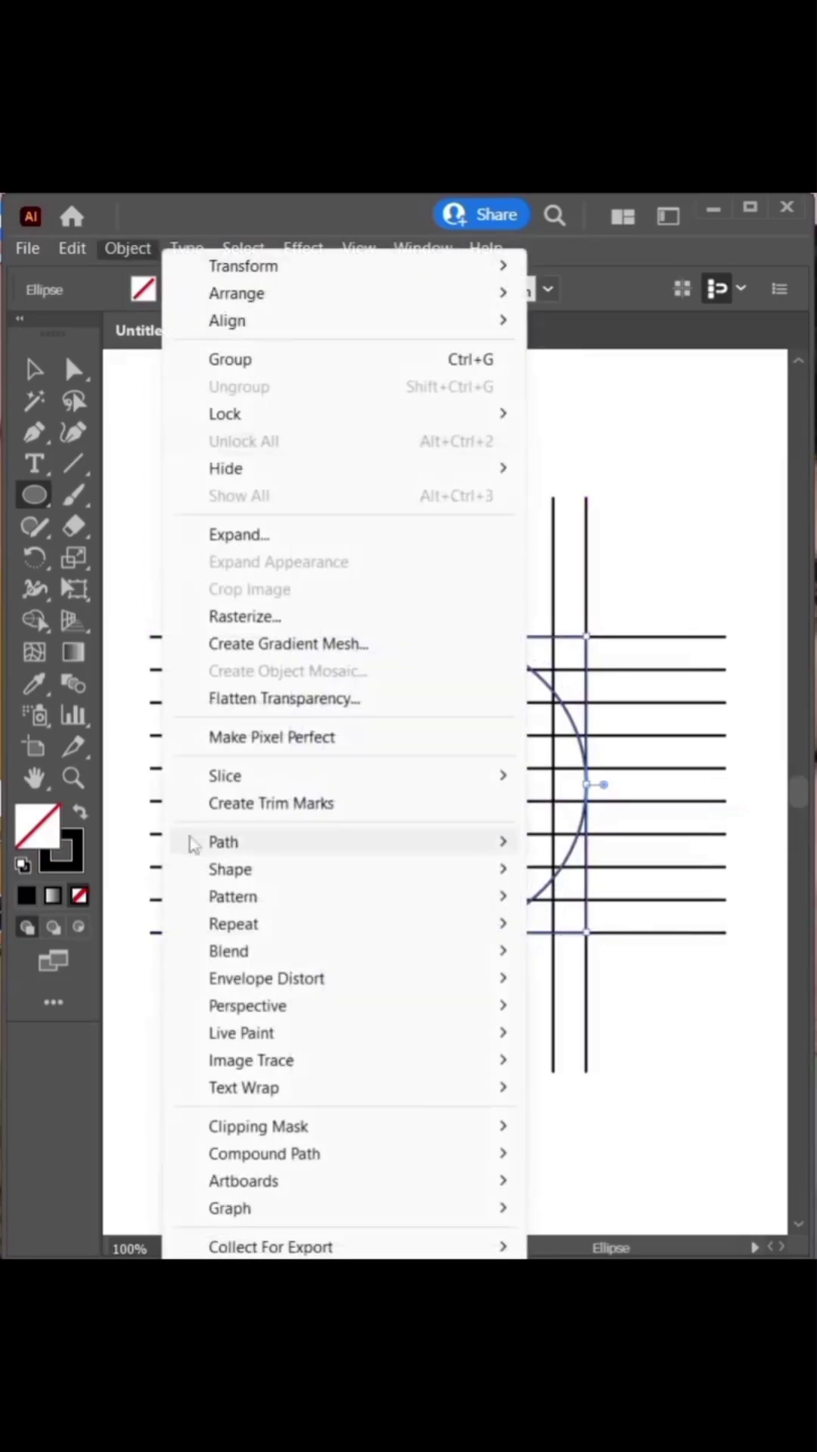
{"action": "mouse_move", "coordinate": [205, 843]}
{"action": "left_click", "coordinate": [592, 938]}
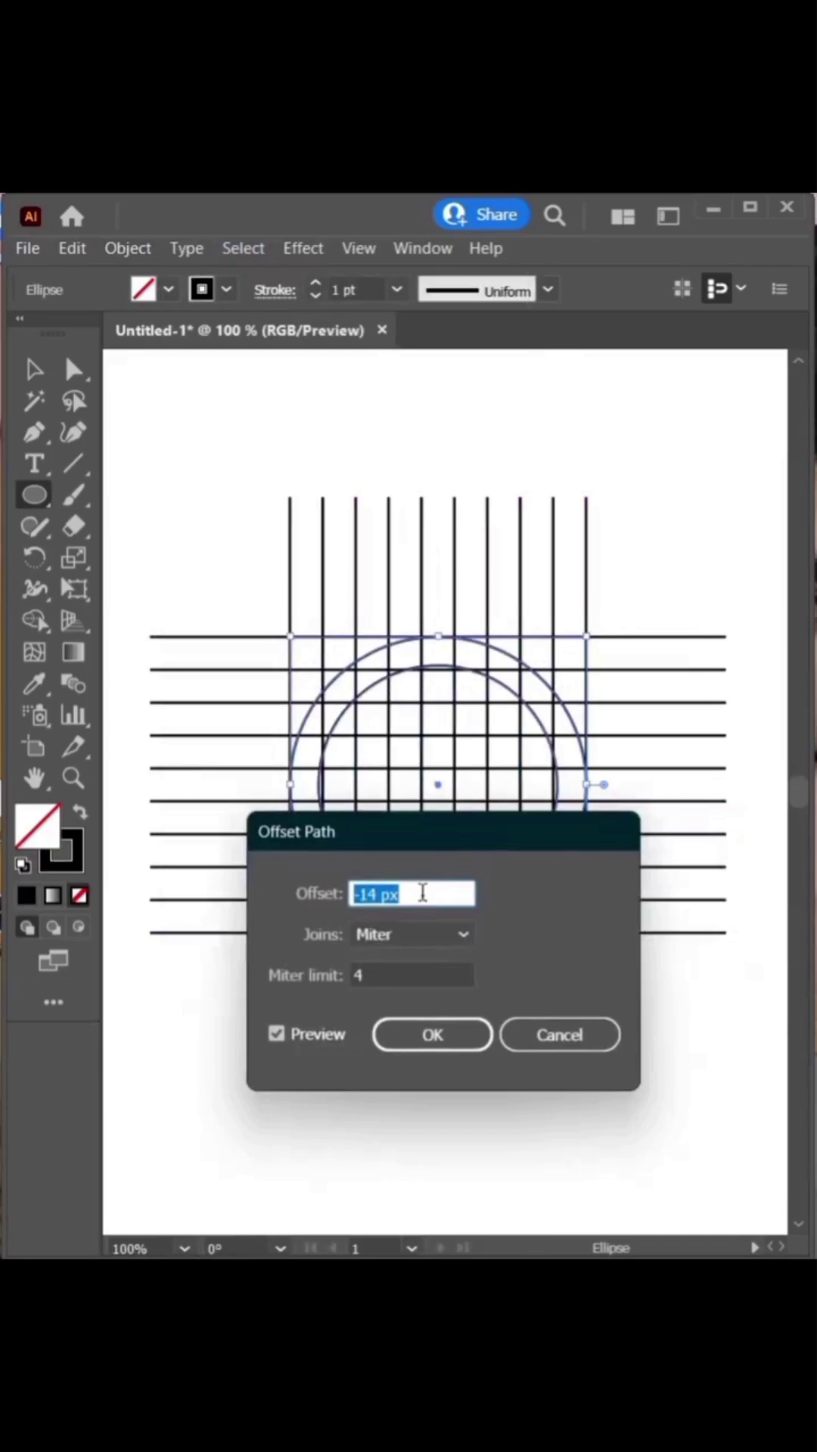
{"action": "key", "text": "Down"}
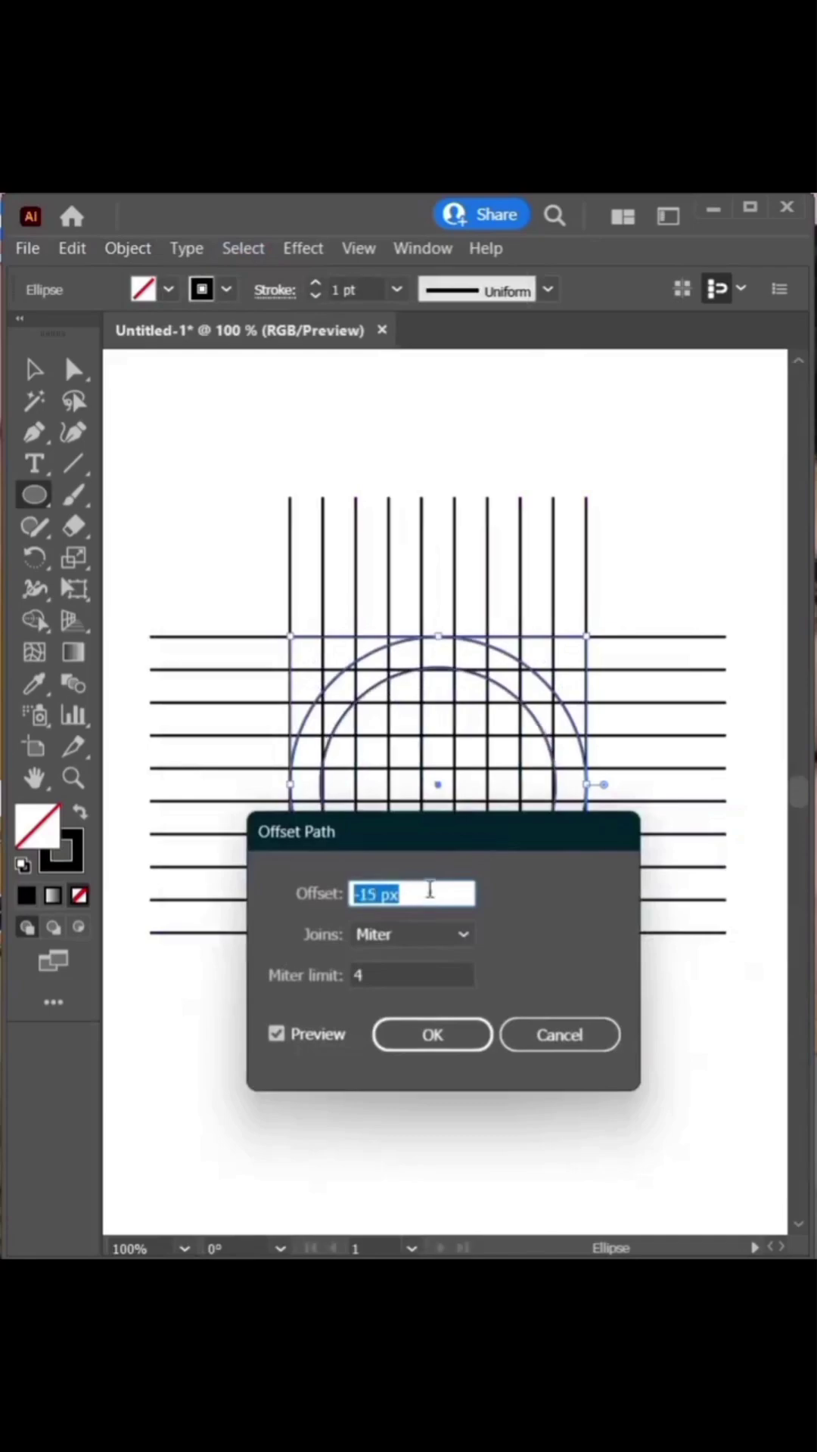
{"action": "left_click", "coordinate": [431, 1034]}
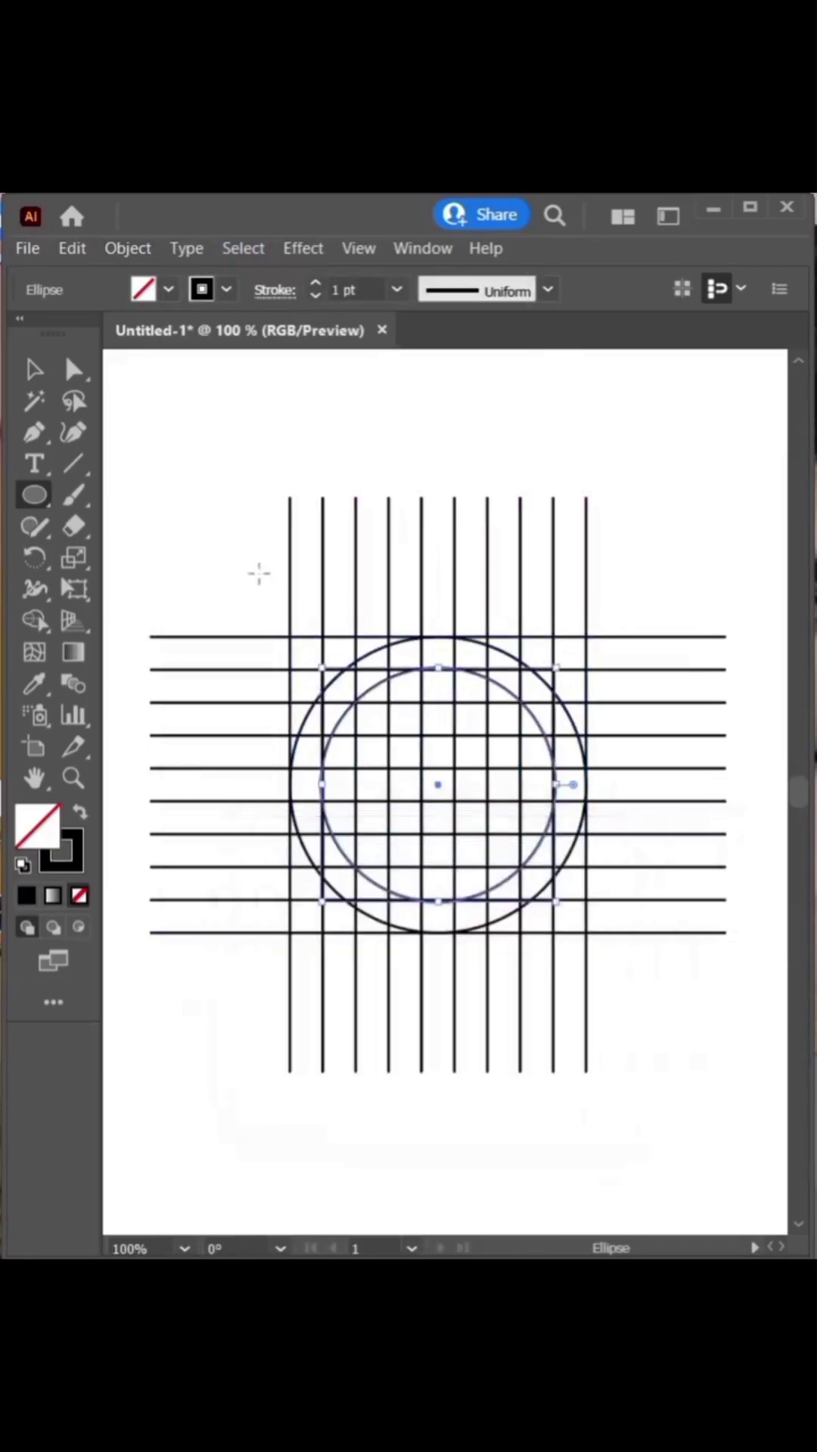
Make a copy of the two leftmost vertical lines rotated by 50° and move it diagonally across the centre of the circles
{"action": "left_click", "coordinate": [34, 369]}
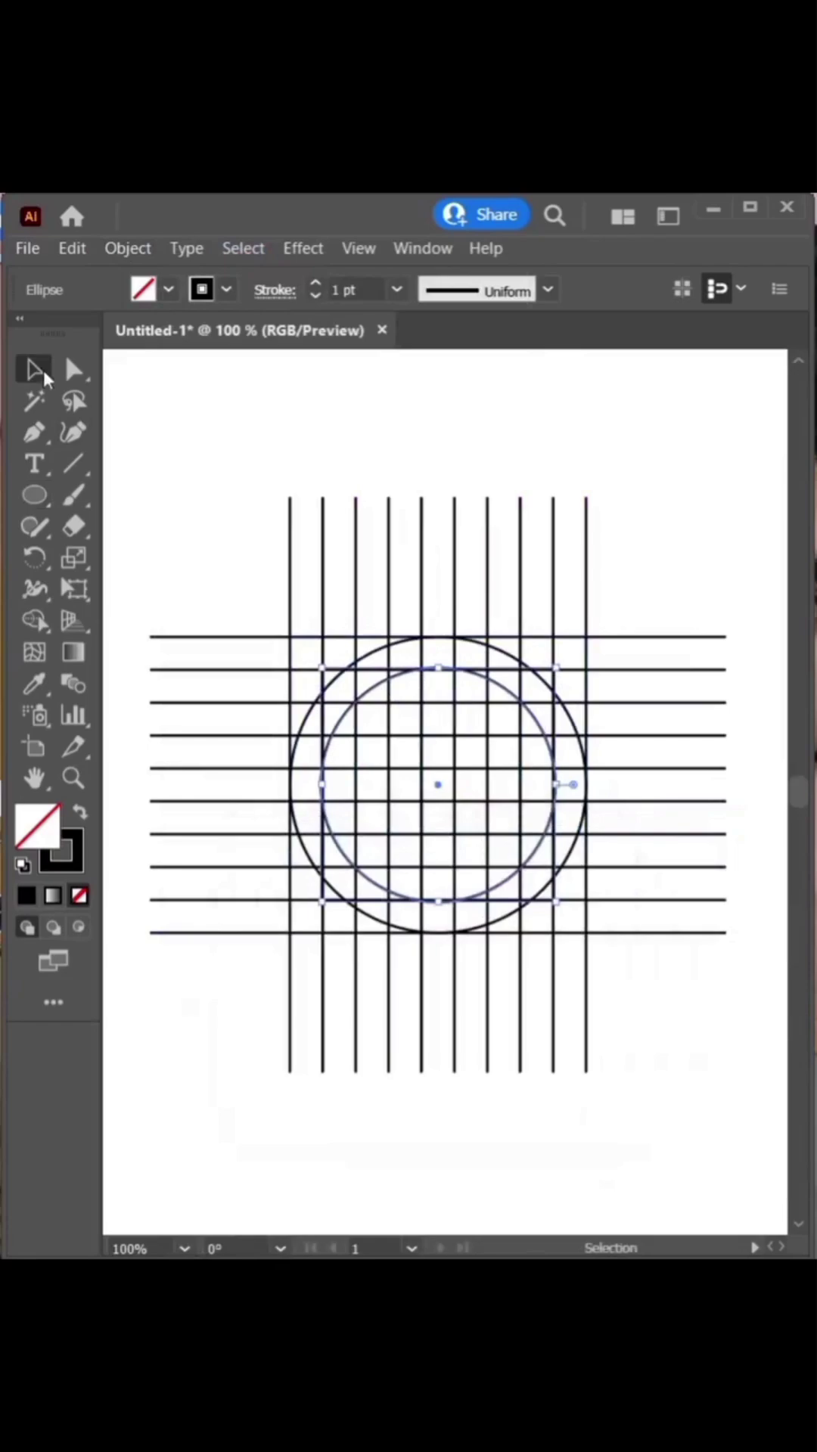
{"action": "left_click", "coordinate": [162, 465]}
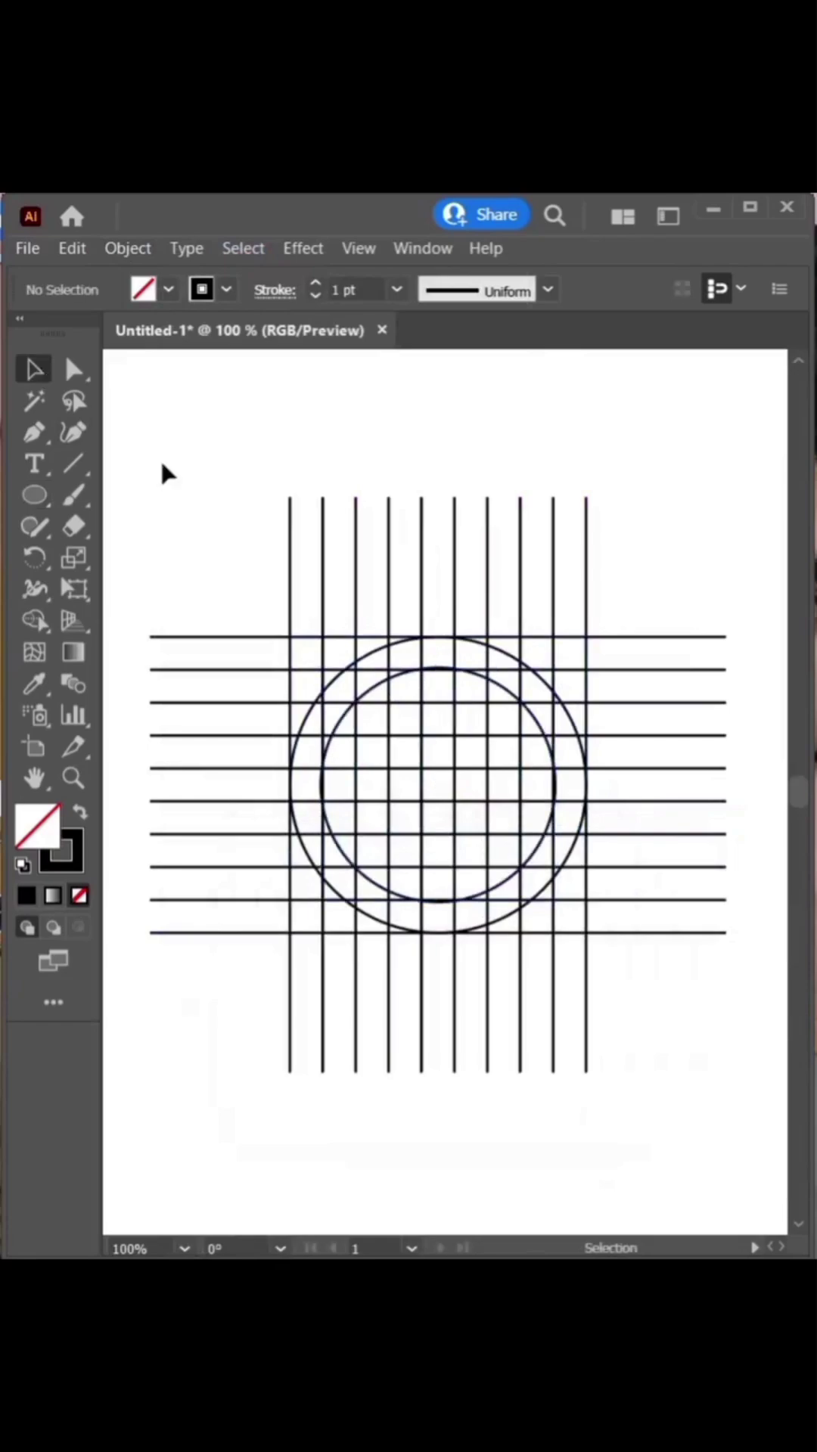
{"action": "left_click_drag", "start_coordinate": [269, 527], "coordinate": [320, 559]}
{"action": "right_click", "coordinate": [322, 564]}
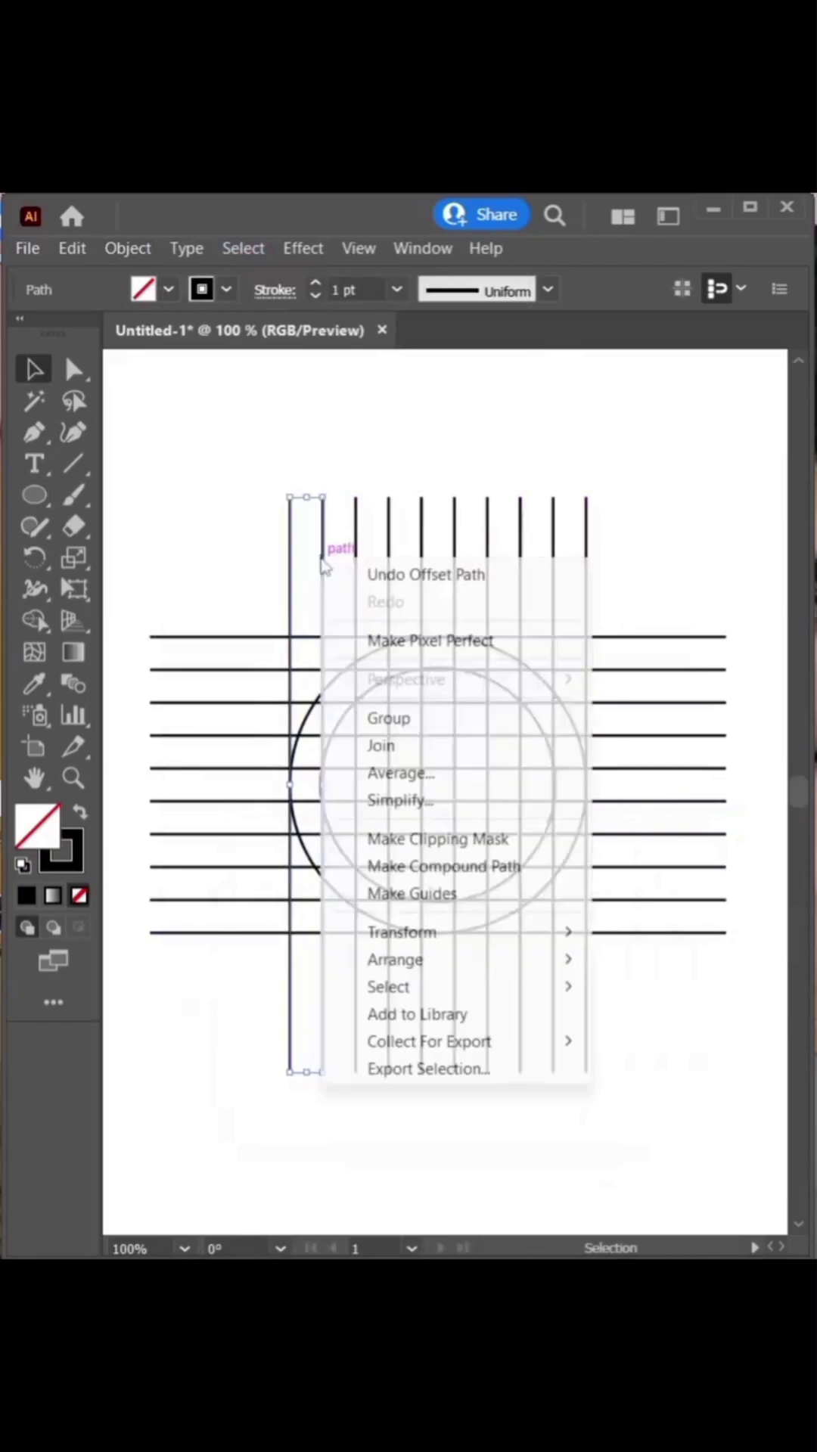
{"action": "mouse_move", "coordinate": [403, 942]}
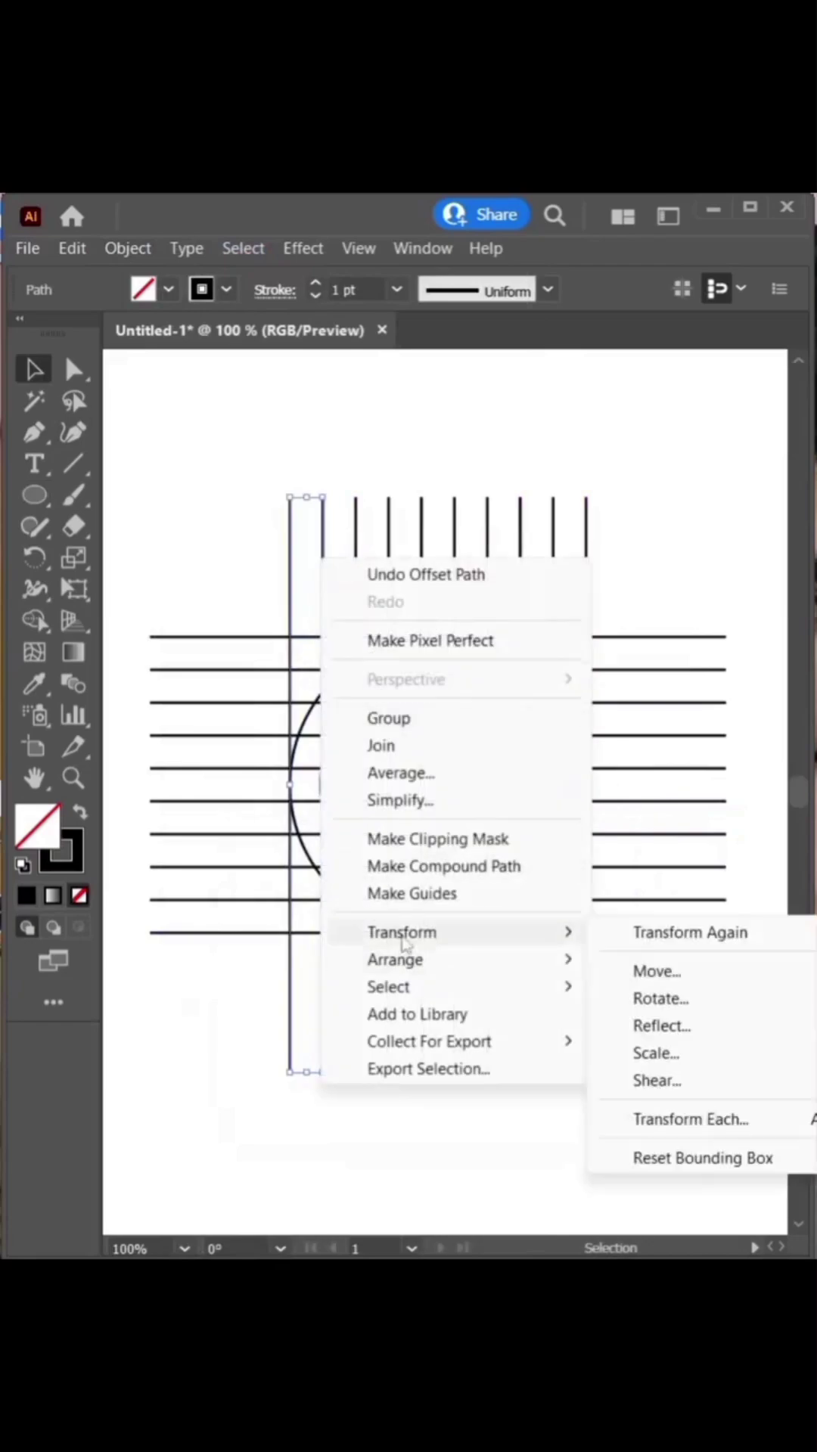
{"action": "left_click", "coordinate": [658, 1000]}
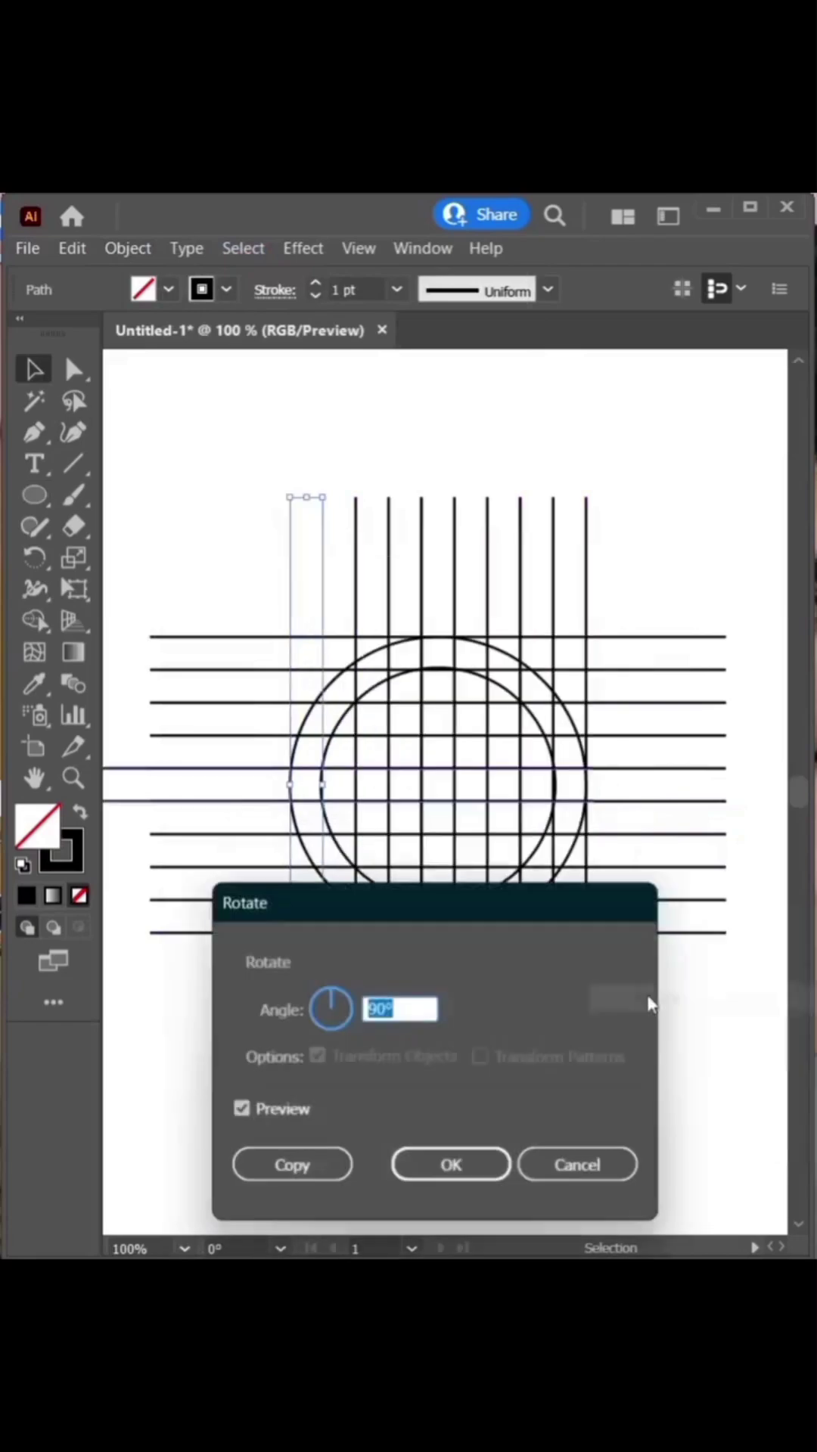
{"action": "key", "text": "Up"}
{"action": "key", "text": "Up"}
{"action": "key", "text": "Up"}
{"action": "key", "text": "Up"}
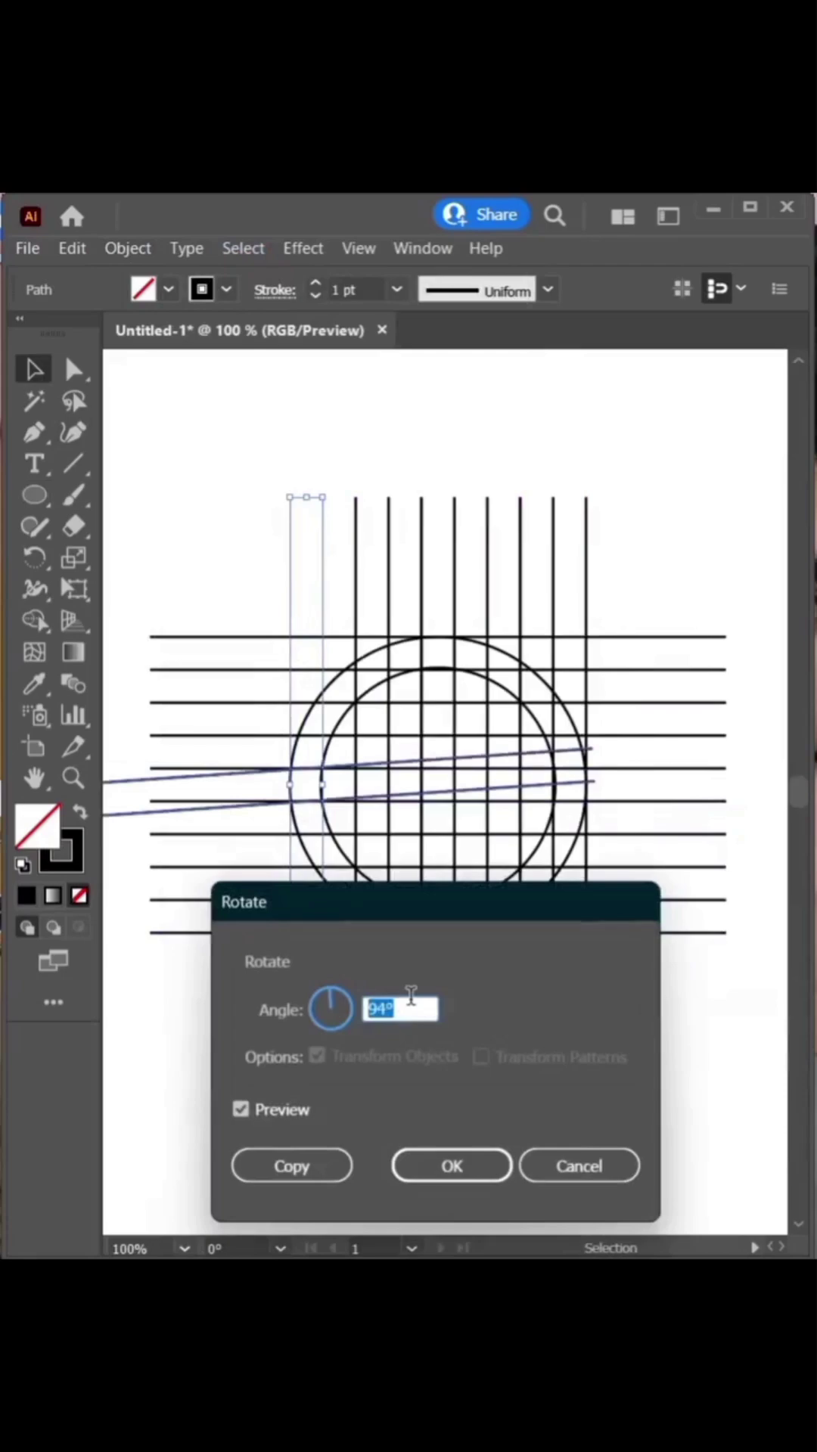
{"action": "key", "text": "Down"}
{"action": "key", "text": "Down"}
{"action": "key", "text": "Down"}
{"action": "key", "text": "Down"}
{"action": "key", "text": "Down"}
{"action": "key", "text": "Down"}
{"action": "key", "text": "Down"}
{"action": "key", "text": "Down"}
{"action": "key", "text": "Down"}
{"action": "key", "text": "Down"}
{"action": "key", "text": "Down"}
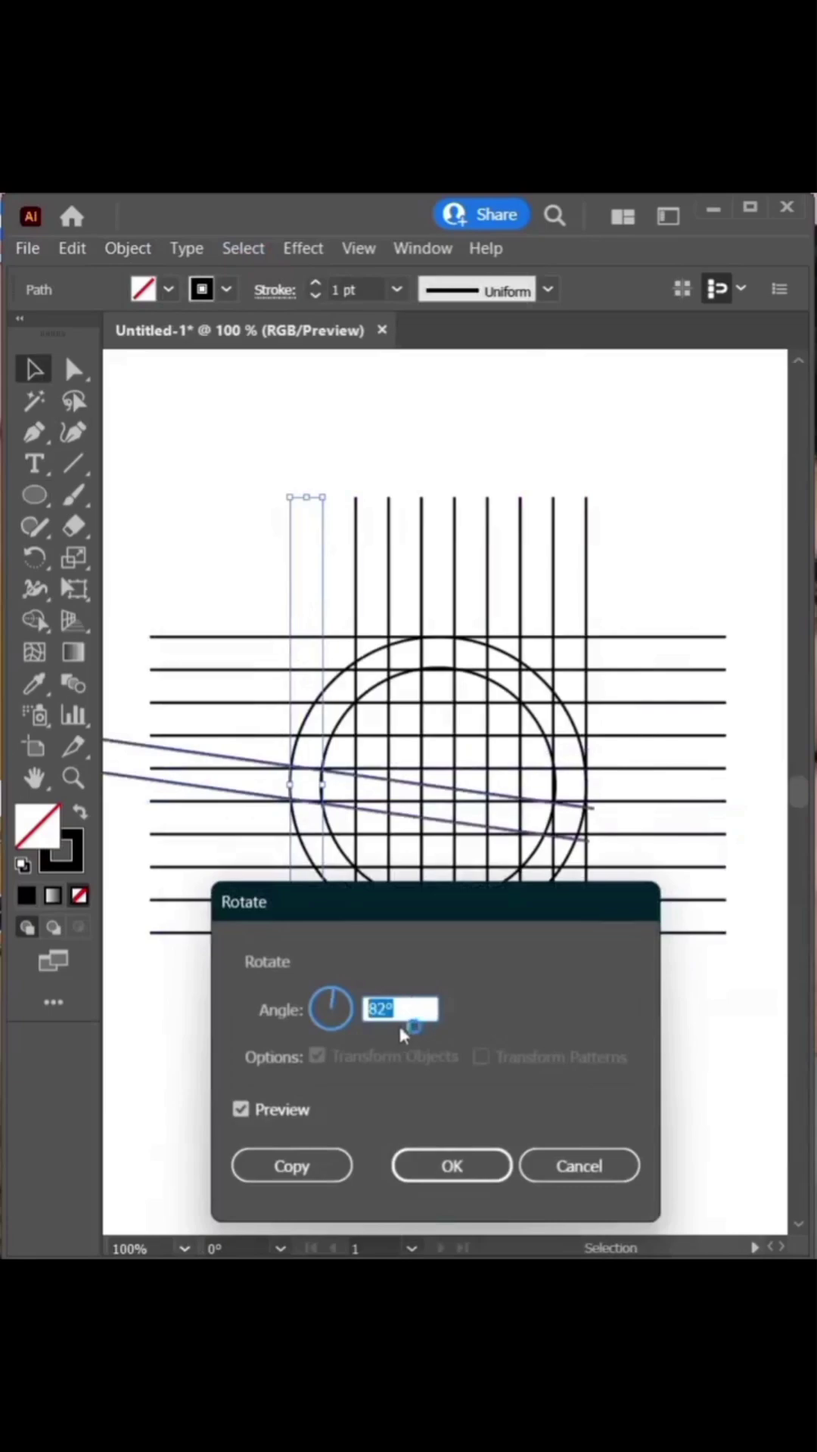
{"action": "key", "text": "Down"}
{"action": "key", "text": "Down"}
{"action": "key", "text": "Down"}
{"action": "key", "text": "Down"}
{"action": "key", "text": "Down"}
{"action": "key", "text": "Down"}
{"action": "key", "text": "Down"}
{"action": "key", "text": "Down"}
{"action": "key", "text": "Down"}
{"action": "key", "text": "Down"}
{"action": "key", "text": "Down"}
{"action": "key", "text": "Down"}
{"action": "key", "text": "Down"}
{"action": "key", "text": "Down"}
{"action": "key", "text": "Down"}
{"action": "key", "text": "Down"}
{"action": "key", "text": "Down"}
{"action": "key", "text": "Down"}
{"action": "key", "text": "Down"}
{"action": "key", "text": "Down"}
{"action": "key", "text": "Down"}
{"action": "key", "text": "Down"}
{"action": "key", "text": "Down"}
{"action": "key", "text": "Down"}
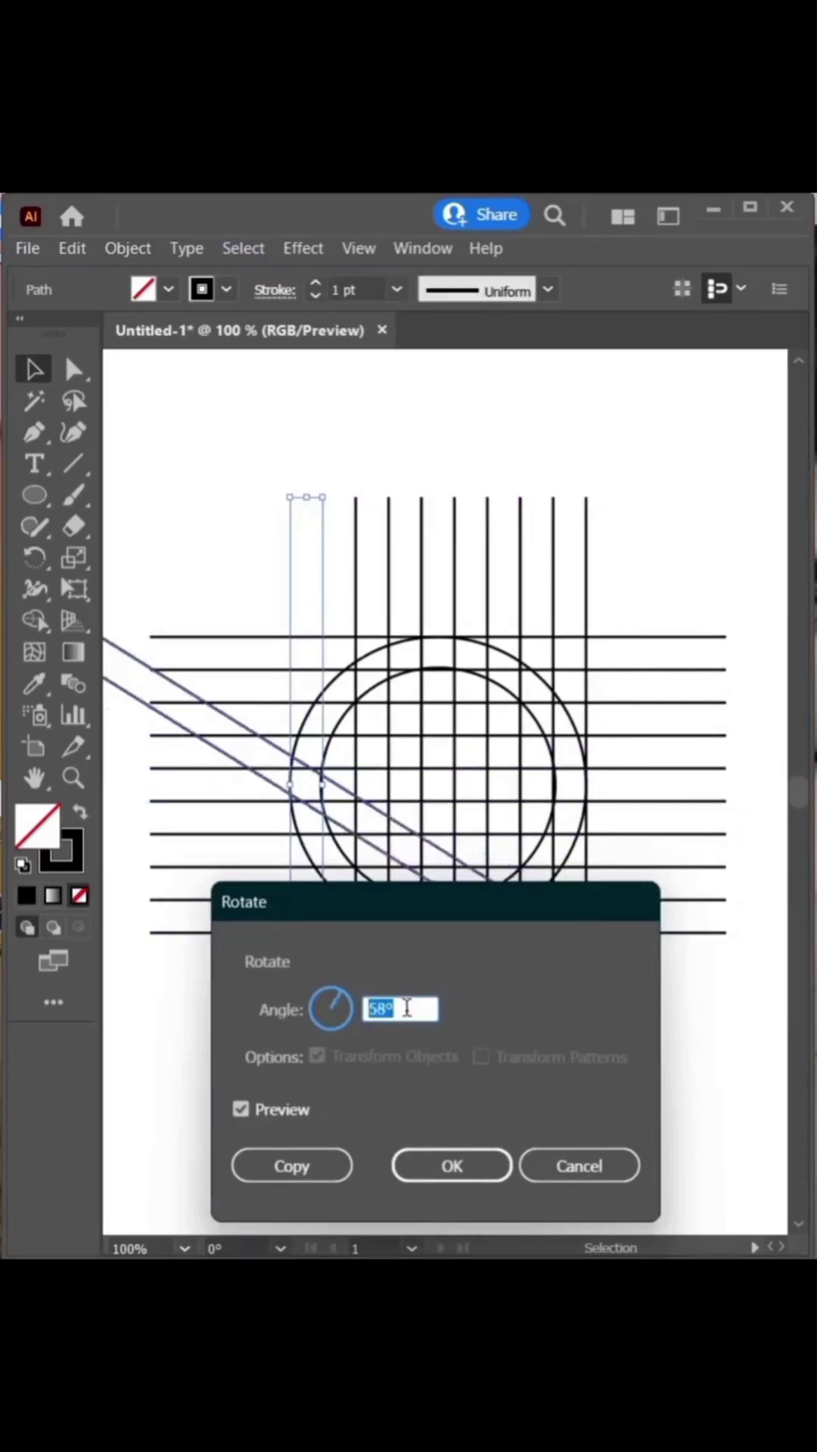
{"action": "key", "text": "Down"}
{"action": "key", "text": "Down"}
{"action": "key", "text": "Down"}
{"action": "key", "text": "Down"}
{"action": "key", "text": "Down"}
{"action": "key", "text": "Down"}
{"action": "key", "text": "Down"}
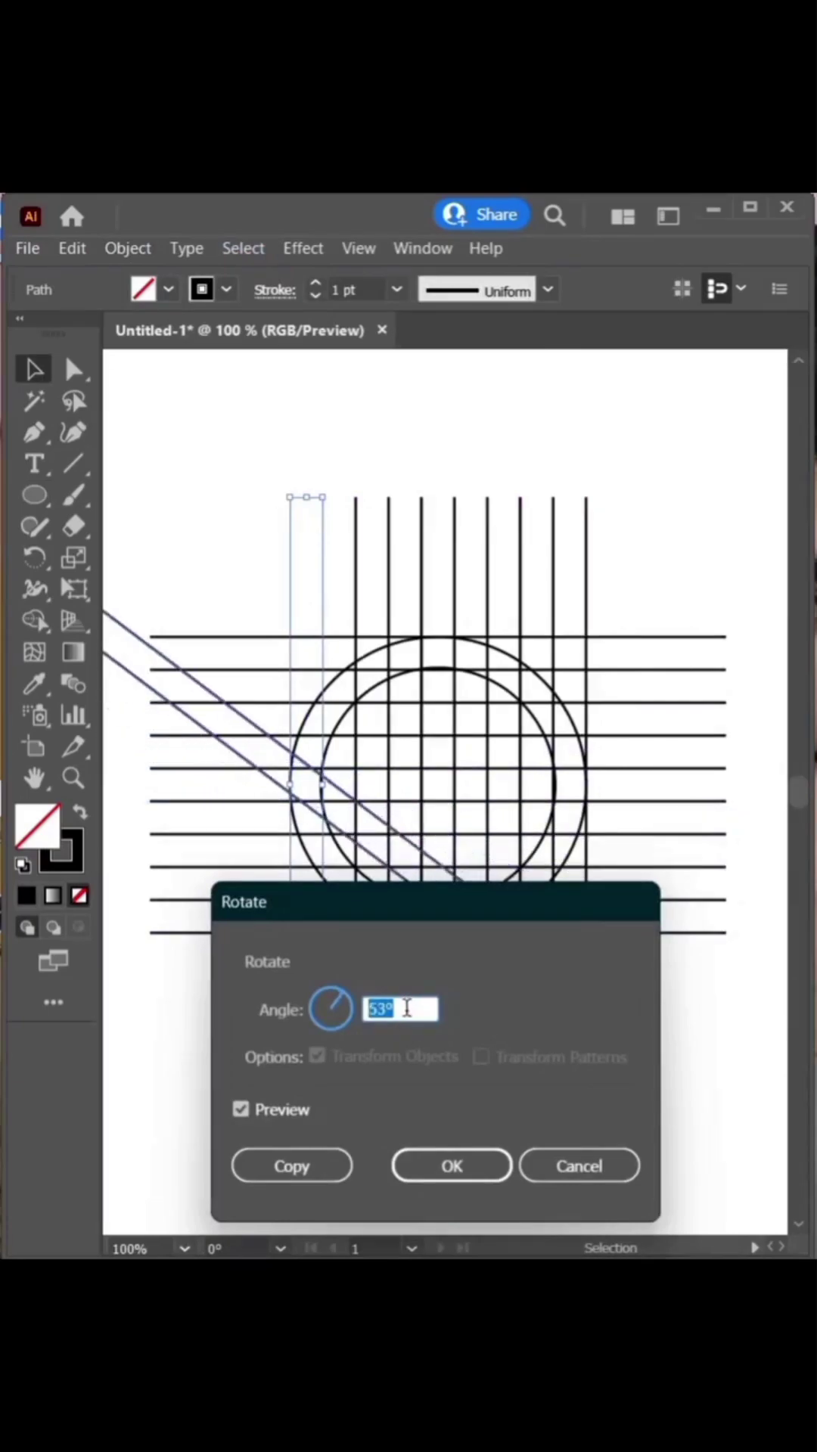
{"action": "key", "text": "Down"}
{"action": "key", "text": "Down"}
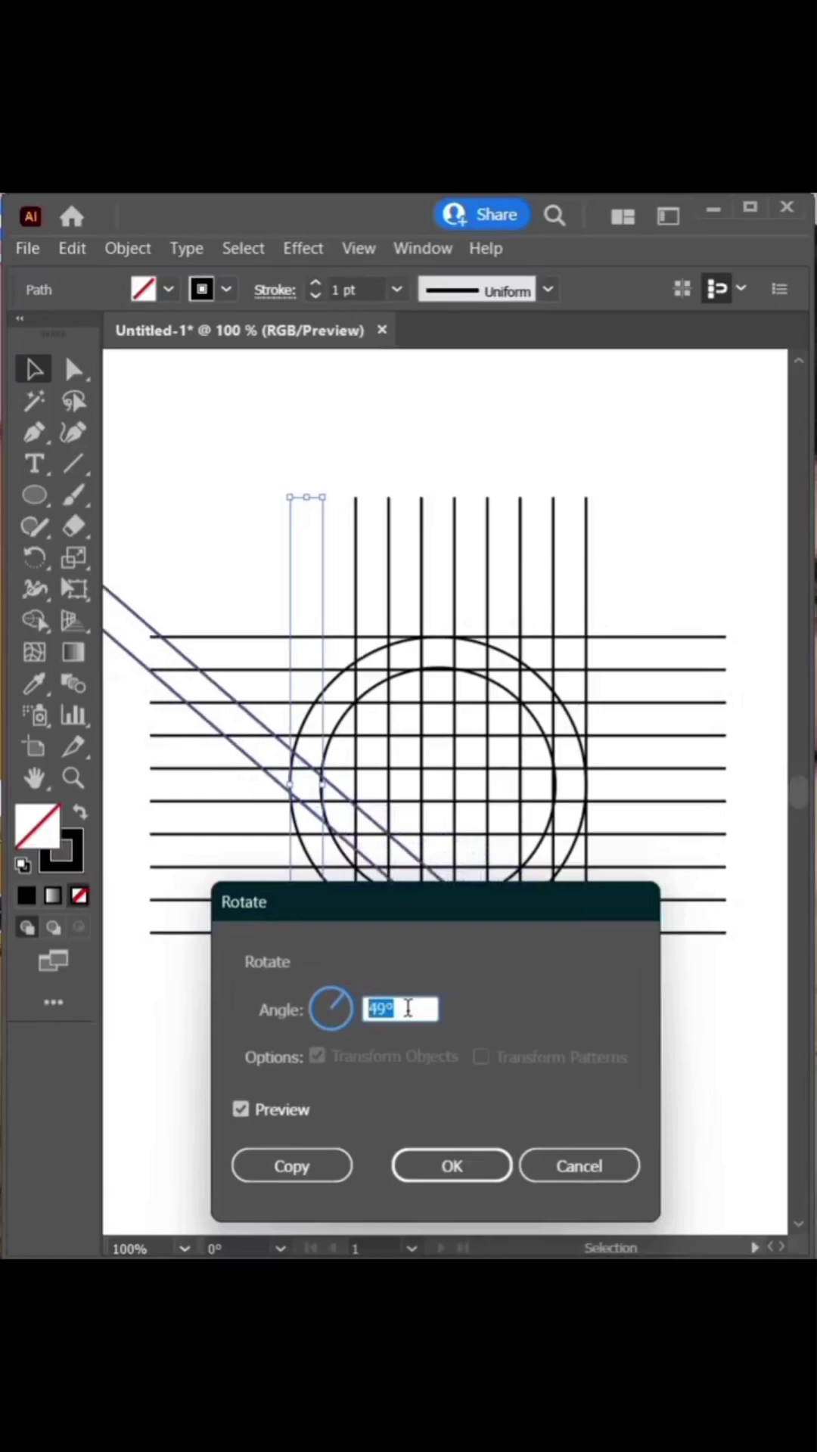
{"action": "key", "text": "Down"}
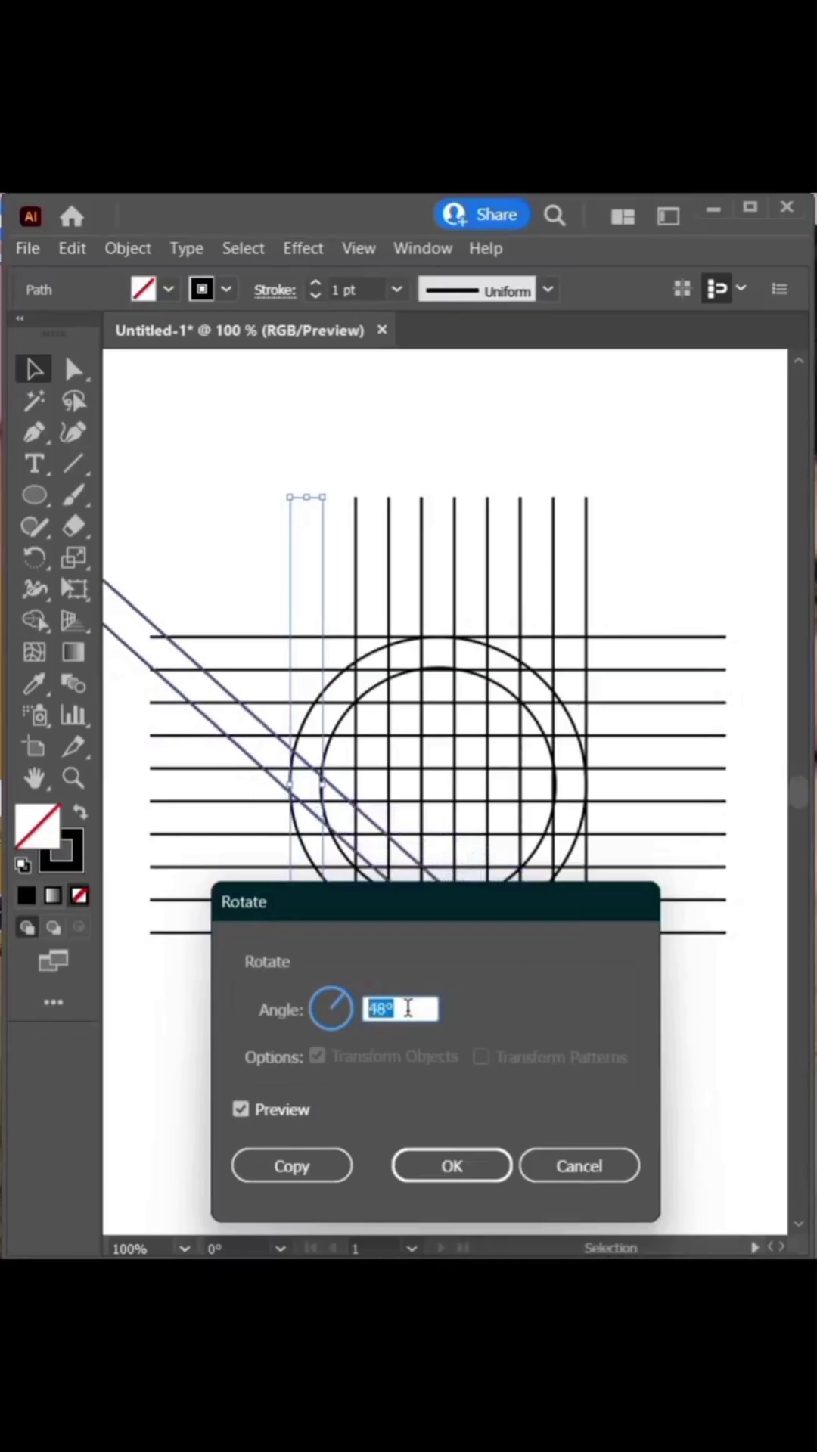
{"action": "key", "text": "Up"}
{"action": "key", "text": "Up"}
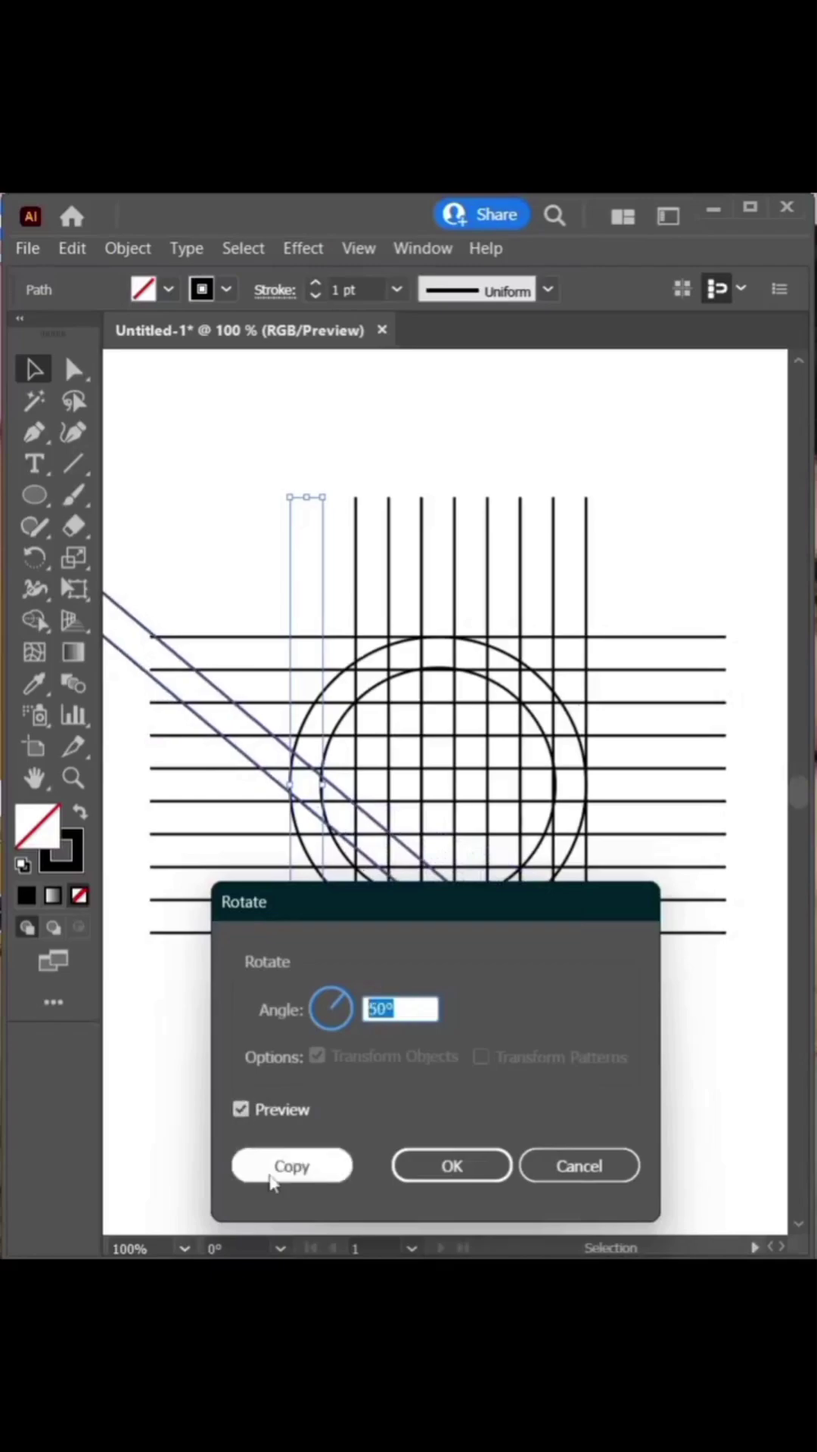
{"action": "left_click", "coordinate": [291, 1166]}
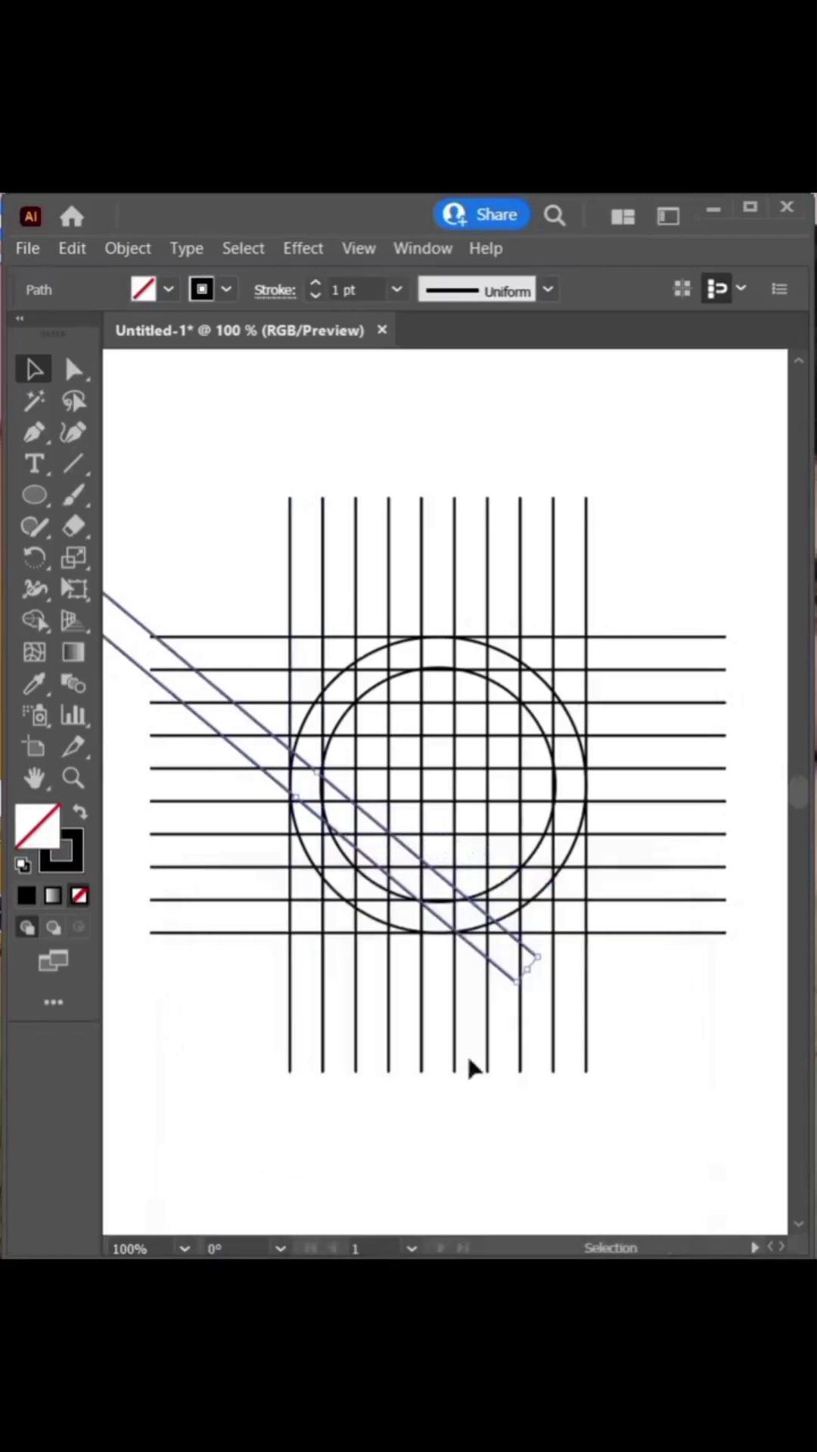
{"action": "left_click_drag", "start_coordinate": [521, 941], "coordinate": [627, 927]}
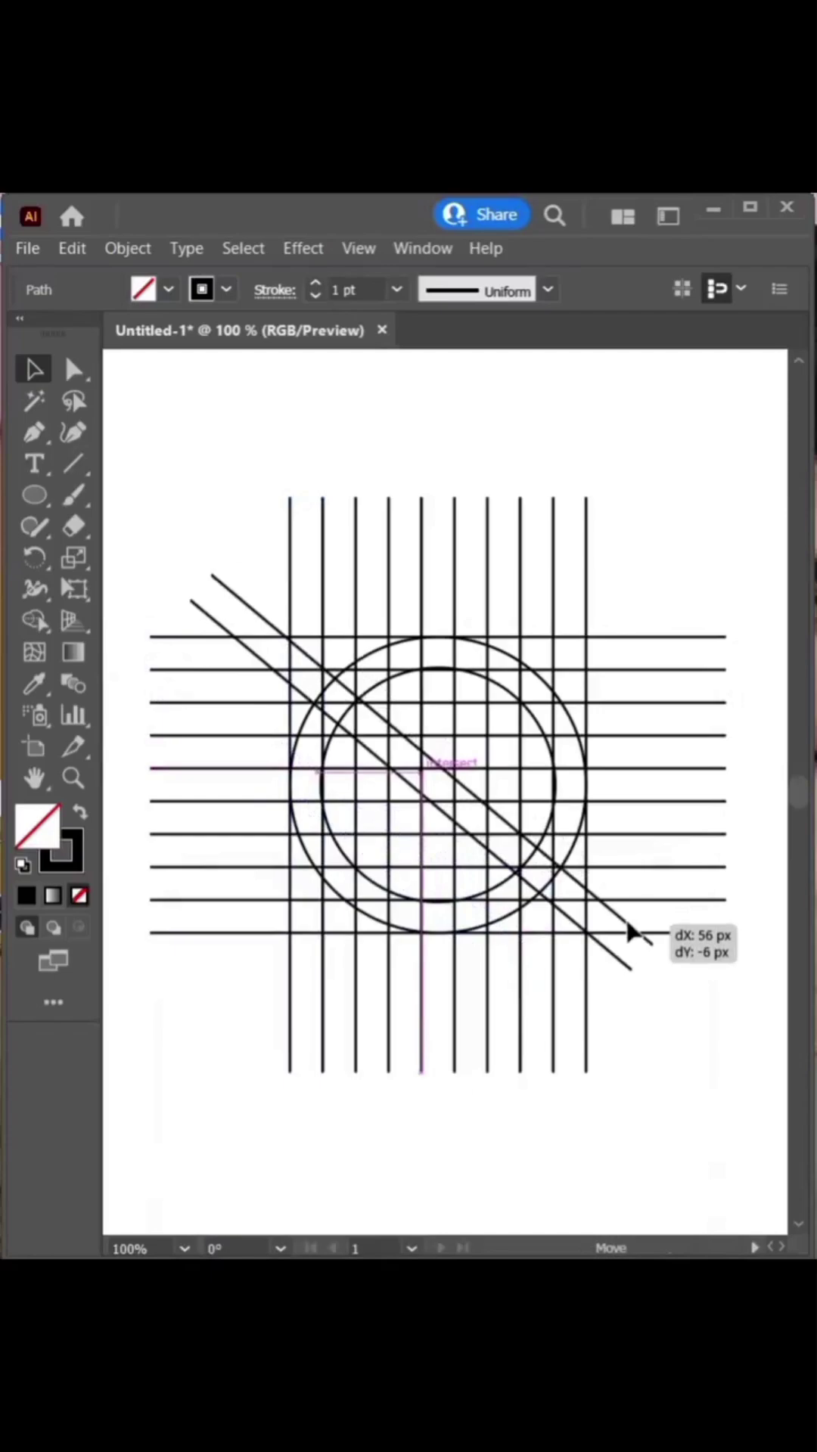
{"action": "left_click_drag", "start_coordinate": [628, 932], "coordinate": [635, 933]}
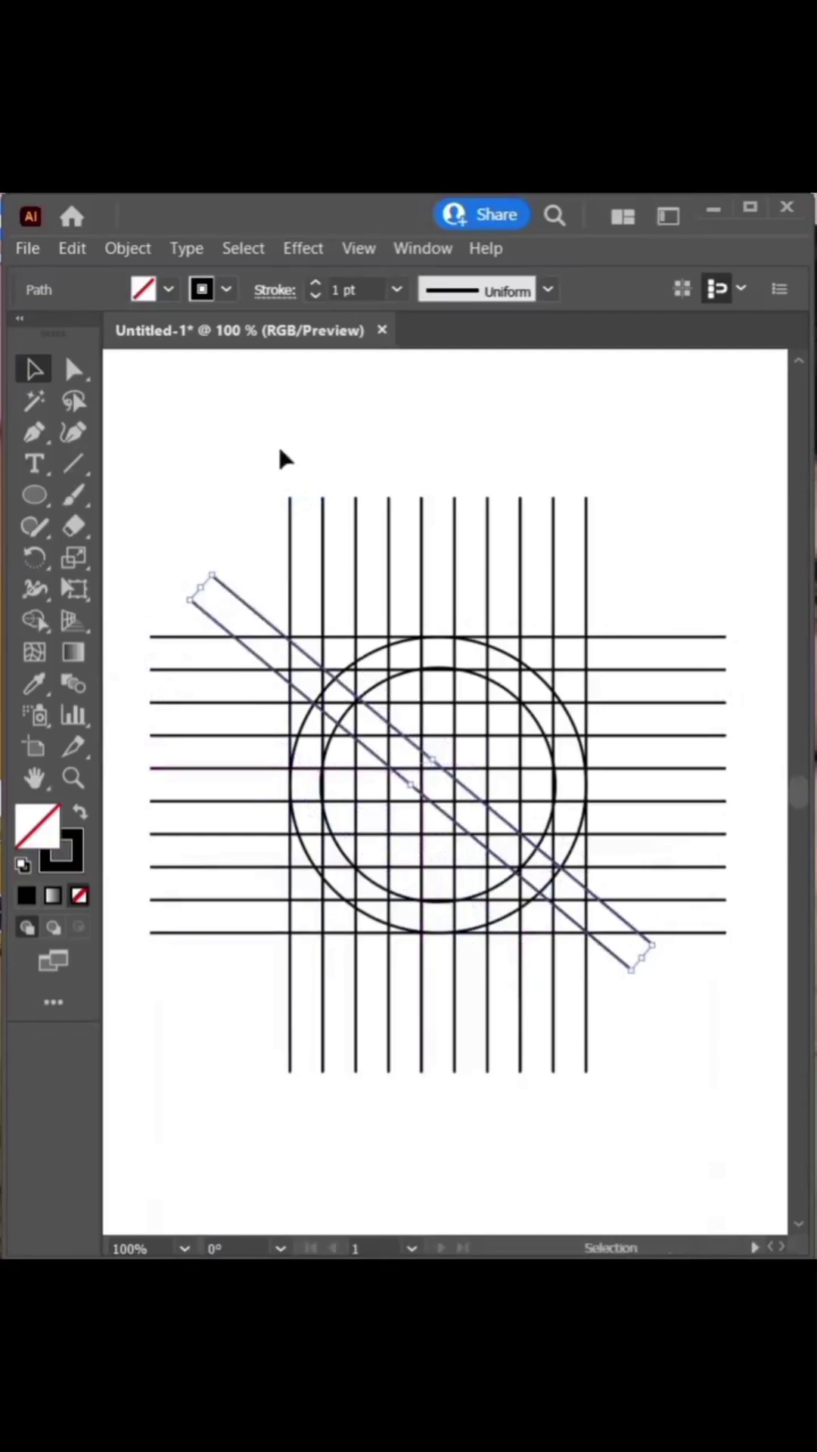
Select all linework and use Shape Builder with black fill to merge the central diagonal band, the N's right stem and the right ring arc
{"action": "left_click_drag", "start_coordinate": [189, 457], "coordinate": [679, 1084]}
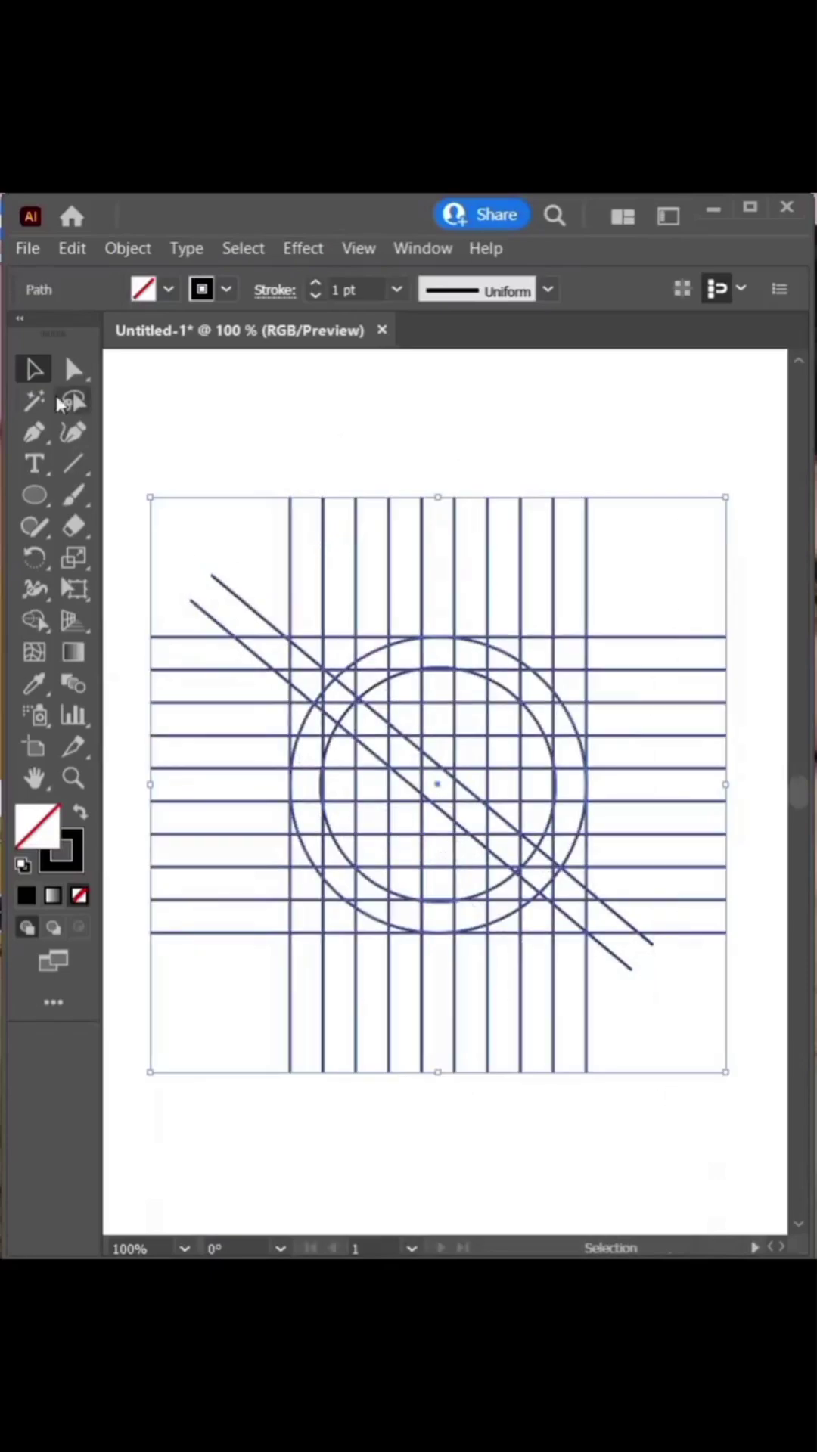
{"action": "left_click", "coordinate": [30, 620]}
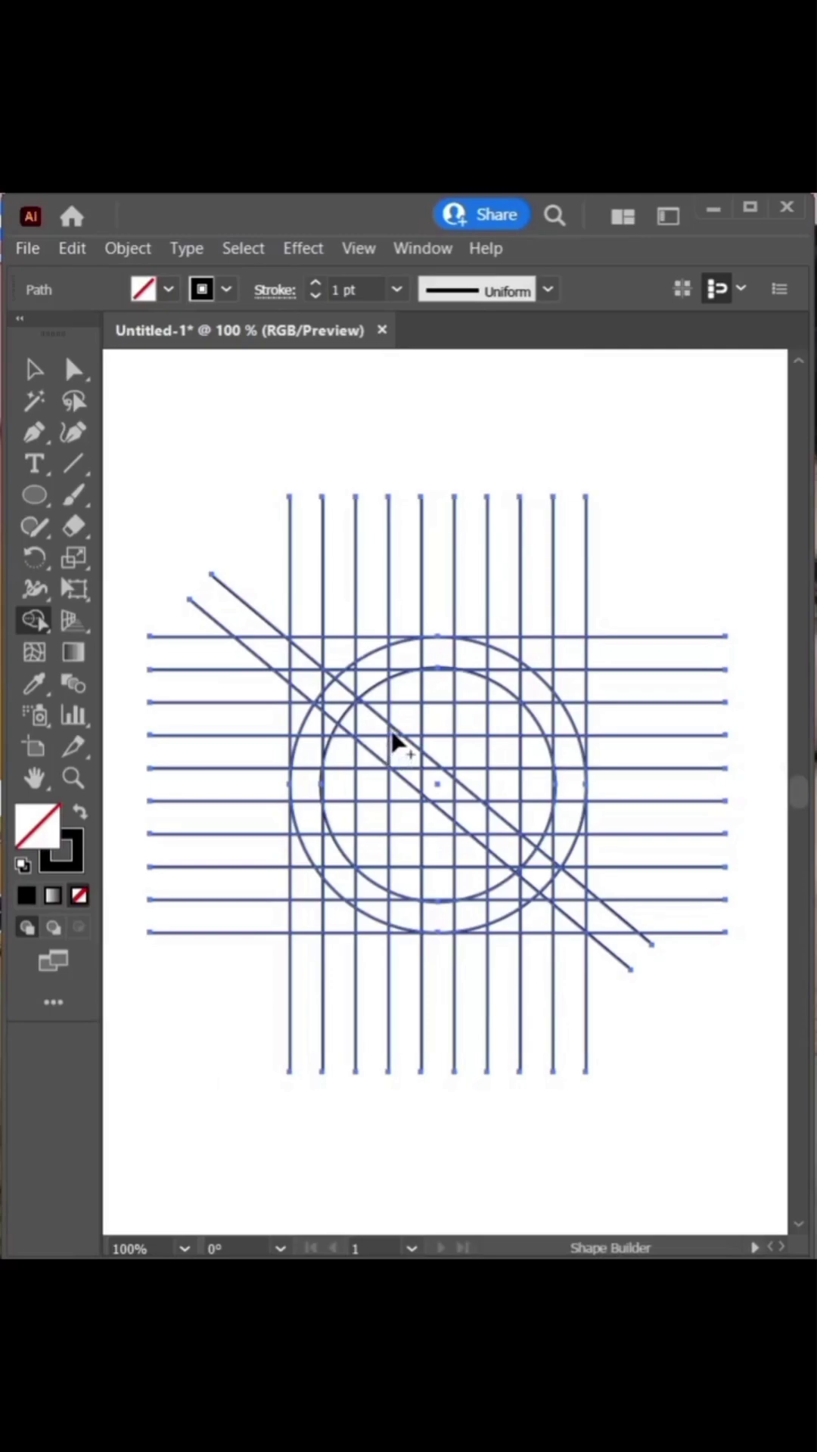
{"action": "mouse_move", "coordinate": [393, 740]}
{"action": "left_mouse_down"}
{"action": "mouse_move", "coordinate": [413, 777]}
{"action": "mouse_move", "coordinate": [421, 767]}
{"action": "mouse_move", "coordinate": [465, 821]}
{"action": "mouse_move", "coordinate": [465, 804]}
{"action": "mouse_move", "coordinate": [451, 794]}
{"action": "mouse_move", "coordinate": [481, 832]}
{"action": "left_mouse_up"}
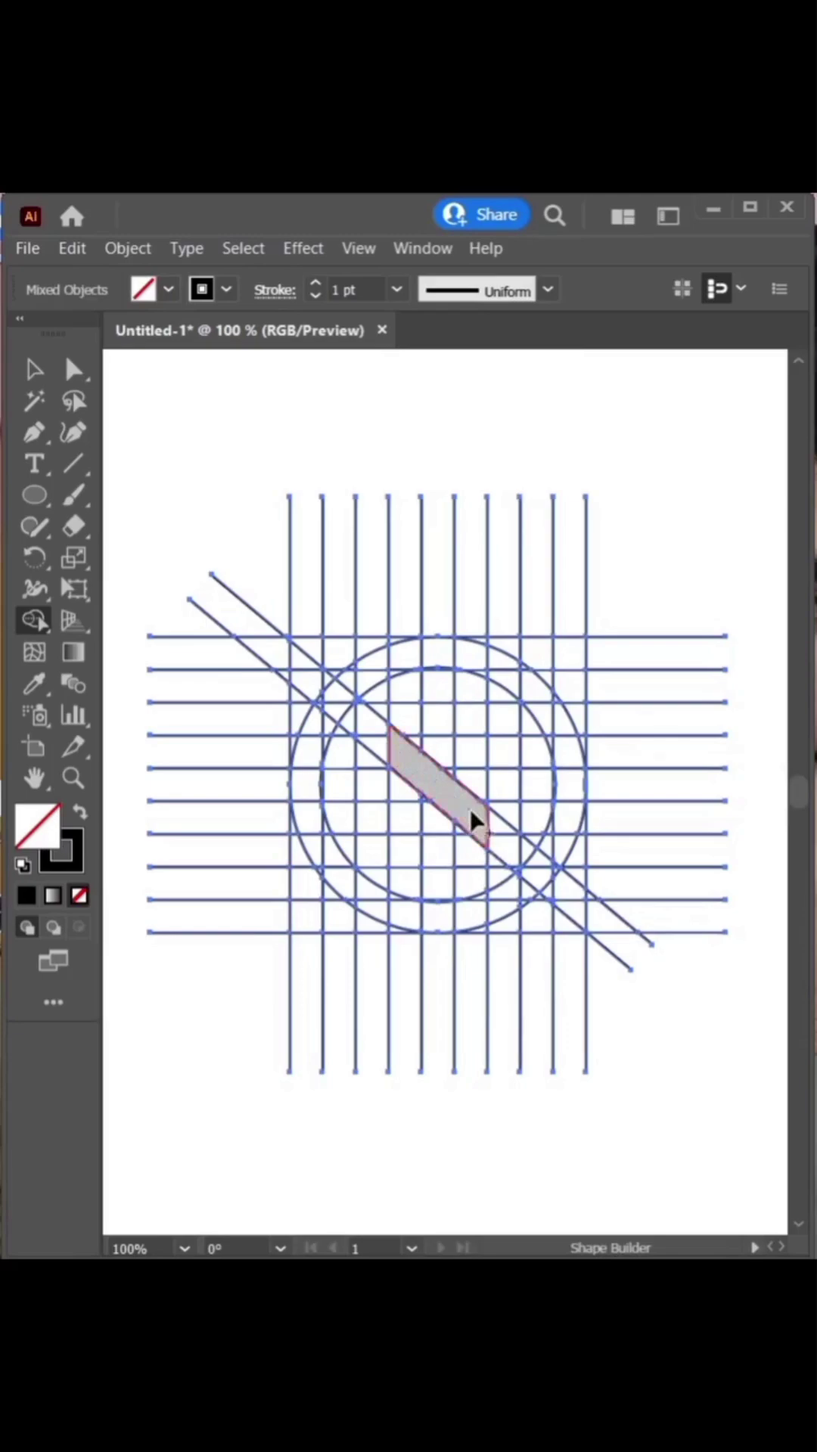
{"action": "left_click", "coordinate": [167, 290]}
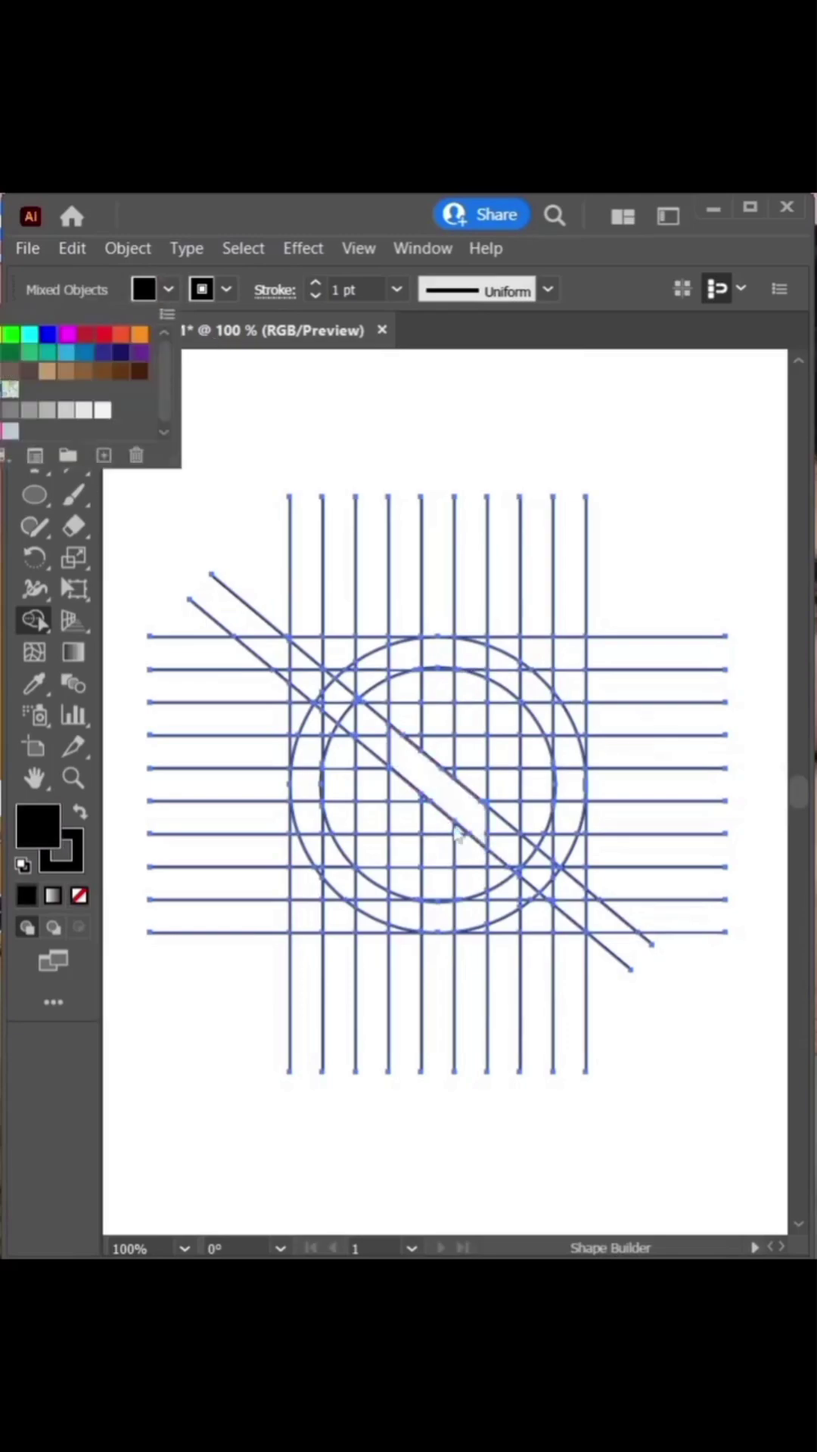
{"action": "left_click", "coordinate": [461, 802]}
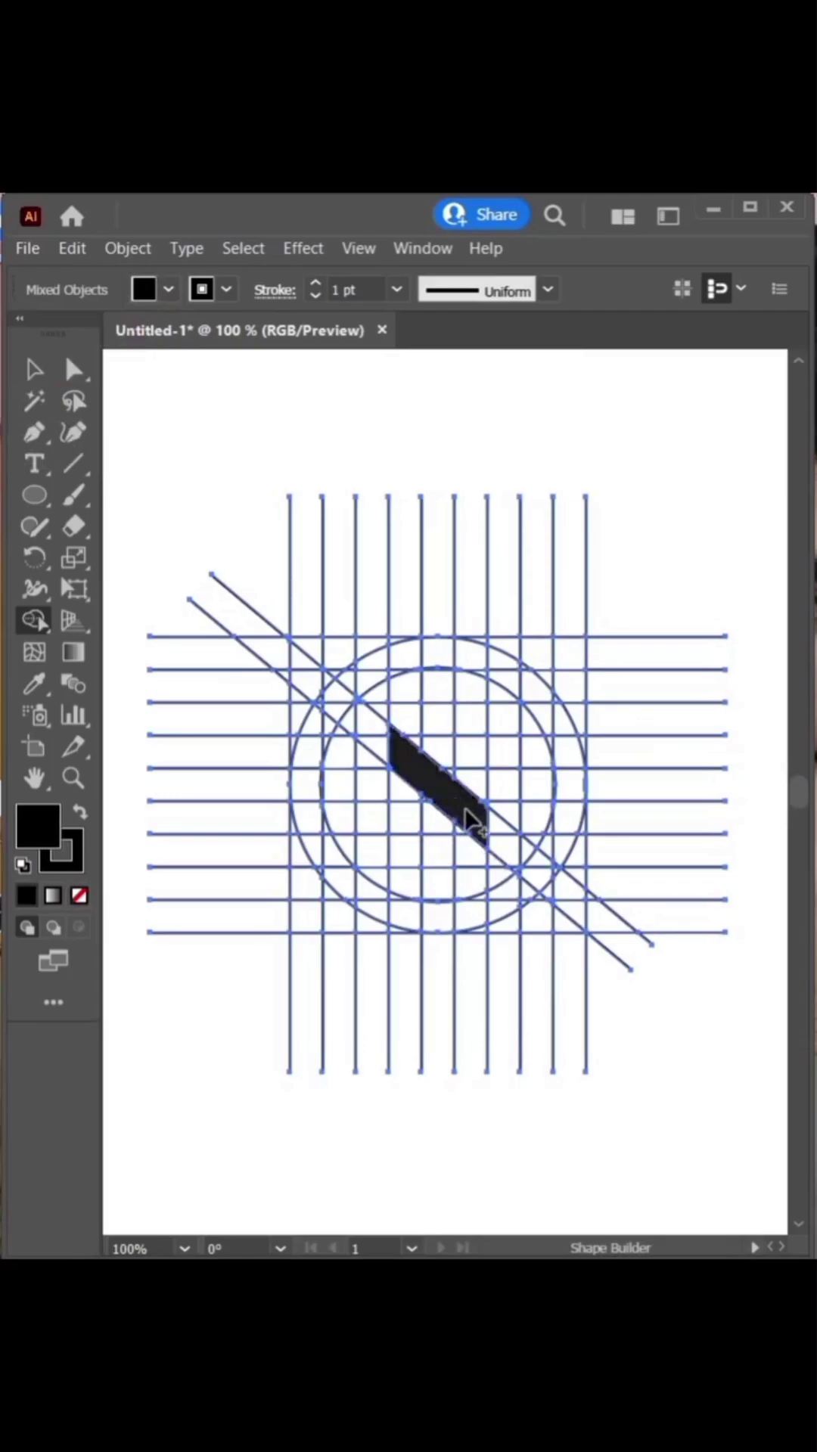
{"action": "mouse_move", "coordinate": [464, 806]}
{"action": "left_mouse_down"}
{"action": "mouse_move", "coordinate": [469, 768]}
{"action": "mouse_move", "coordinate": [466, 786]}
{"action": "mouse_move", "coordinate": [484, 807]}
{"action": "mouse_move", "coordinate": [468, 776]}
{"action": "mouse_move", "coordinate": [470, 666]}
{"action": "mouse_move", "coordinate": [524, 684]}
{"action": "mouse_move", "coordinate": [529, 696]}
{"action": "mouse_move", "coordinate": [522, 670]}
{"action": "mouse_move", "coordinate": [557, 732]}
{"action": "mouse_move", "coordinate": [547, 705]}
{"action": "mouse_move", "coordinate": [556, 700]}
{"action": "mouse_move", "coordinate": [570, 797]}
{"action": "mouse_move", "coordinate": [554, 839]}
{"action": "mouse_move", "coordinate": [551, 832]}
{"action": "mouse_move", "coordinate": [554, 862]}
{"action": "mouse_move", "coordinate": [541, 875]}
{"action": "mouse_move", "coordinate": [557, 871]}
{"action": "mouse_move", "coordinate": [537, 878]}
{"action": "mouse_move", "coordinate": [502, 914]}
{"action": "mouse_move", "coordinate": [523, 872]}
{"action": "mouse_move", "coordinate": [522, 904]}
{"action": "left_mouse_up"}
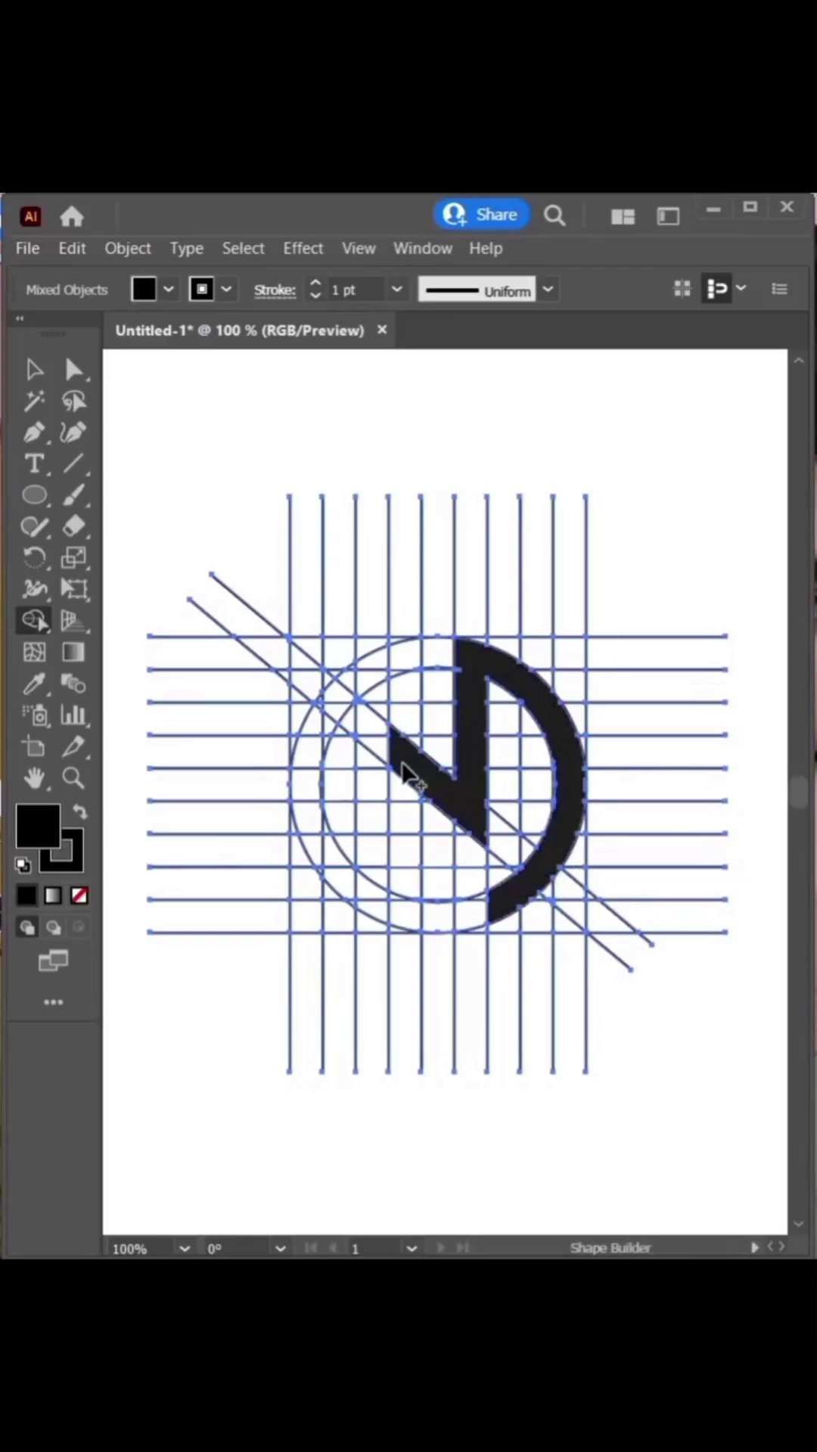
{"action": "mouse_move", "coordinate": [403, 767]}
{"action": "left_mouse_down"}
{"action": "mouse_move", "coordinate": [401, 913]}
{"action": "mouse_move", "coordinate": [416, 900]}
{"action": "mouse_move", "coordinate": [397, 907]}
{"action": "mouse_move", "coordinate": [356, 895]}
{"action": "mouse_move", "coordinate": [419, 936]}
{"action": "mouse_move", "coordinate": [393, 916]}
{"action": "left_mouse_up"}
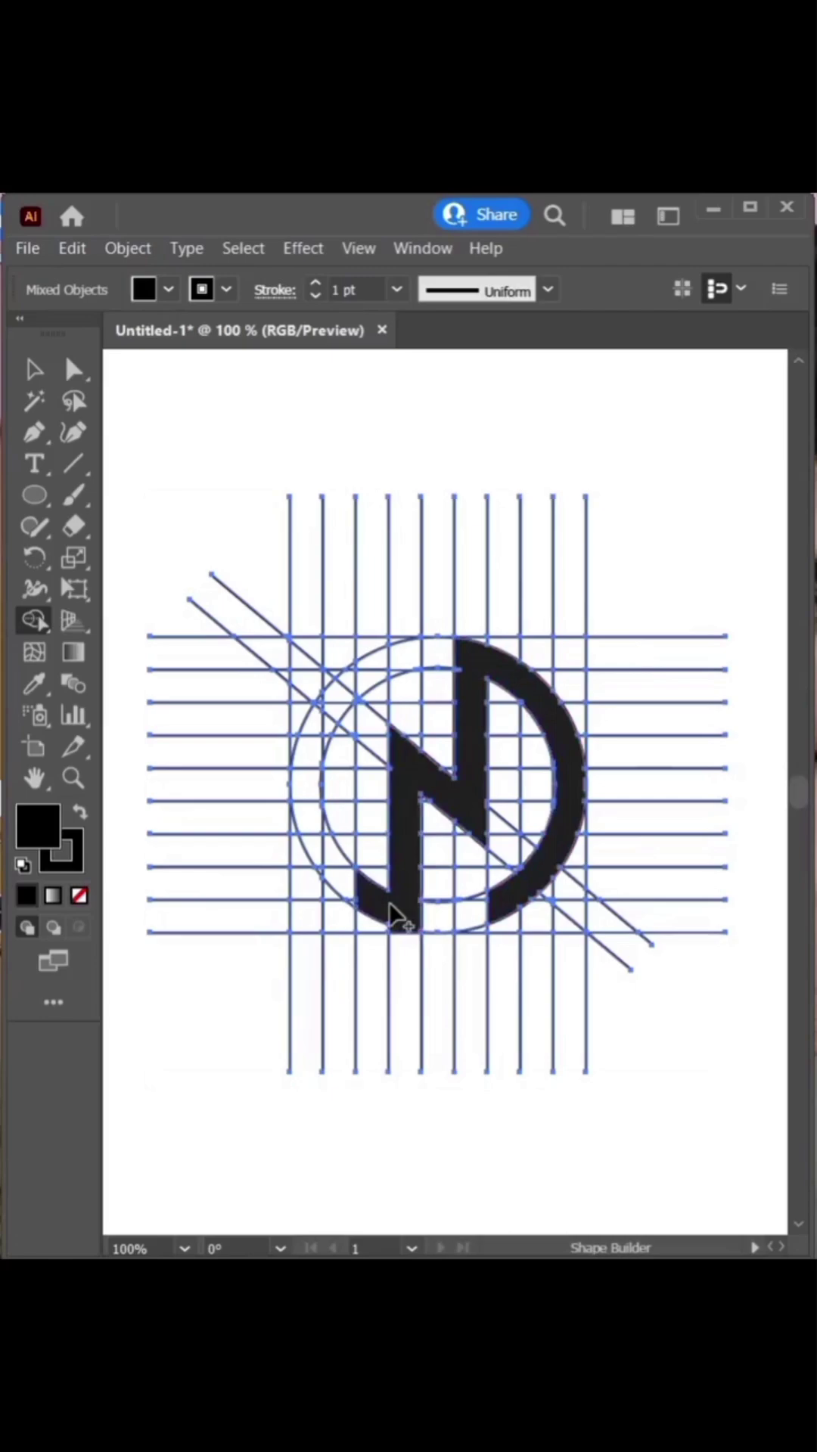
{"action": "key", "text": "ctrl"}
{"action": "left_click", "coordinate": [390, 907], "text": "alt"}
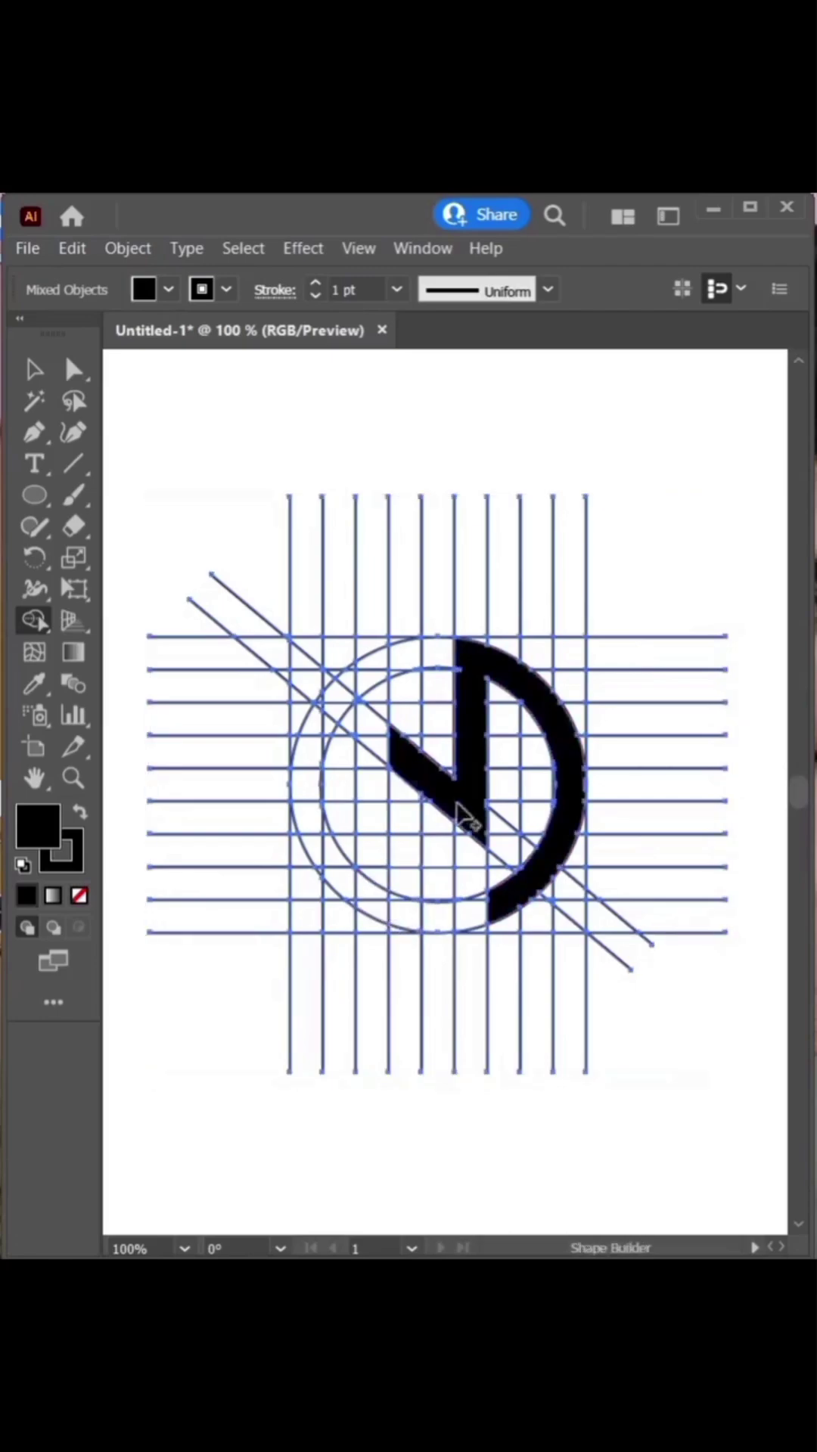
Merge the N's left stem, between the fourth and fifth vertical lines, down to the outer circle into the black shape
{"action": "mouse_move", "coordinate": [398, 781]}
{"action": "left_mouse_down"}
{"action": "mouse_move", "coordinate": [412, 835]}
{"action": "mouse_move", "coordinate": [413, 926]}
{"action": "mouse_move", "coordinate": [418, 918]}
{"action": "left_mouse_up"}
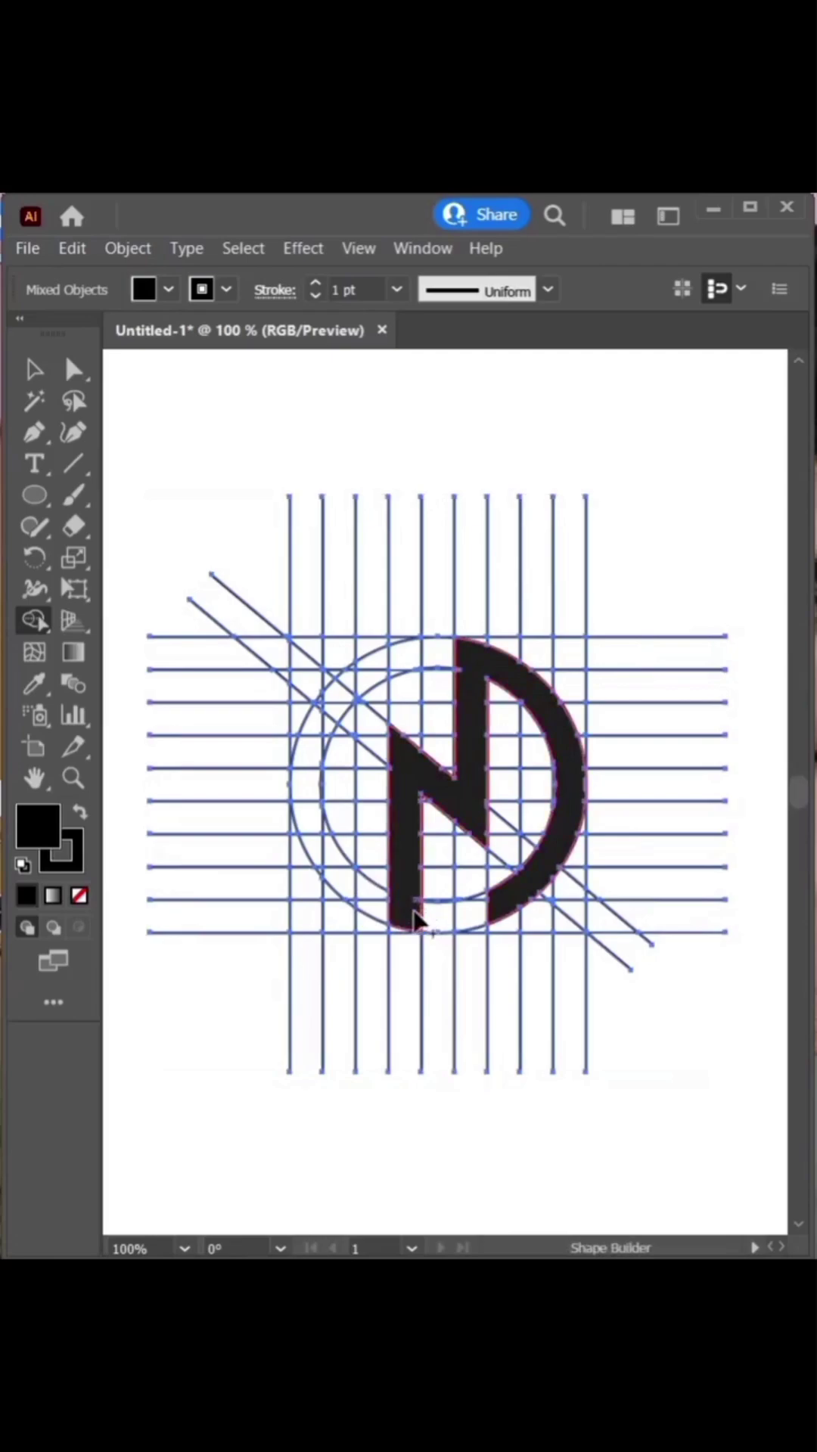
{"action": "left_click", "coordinate": [424, 927]}
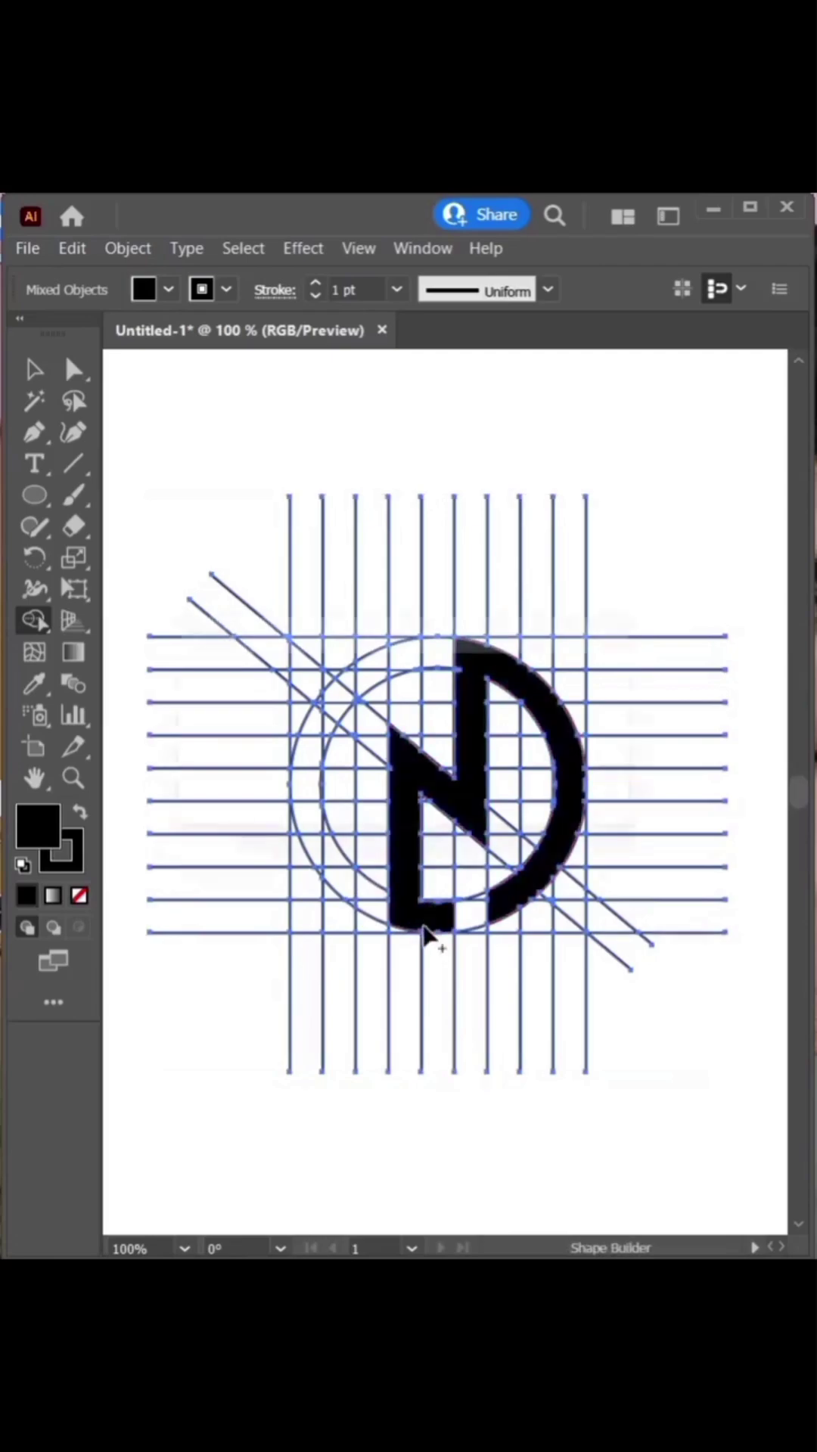
{"action": "key", "text": "ctrl+z"}
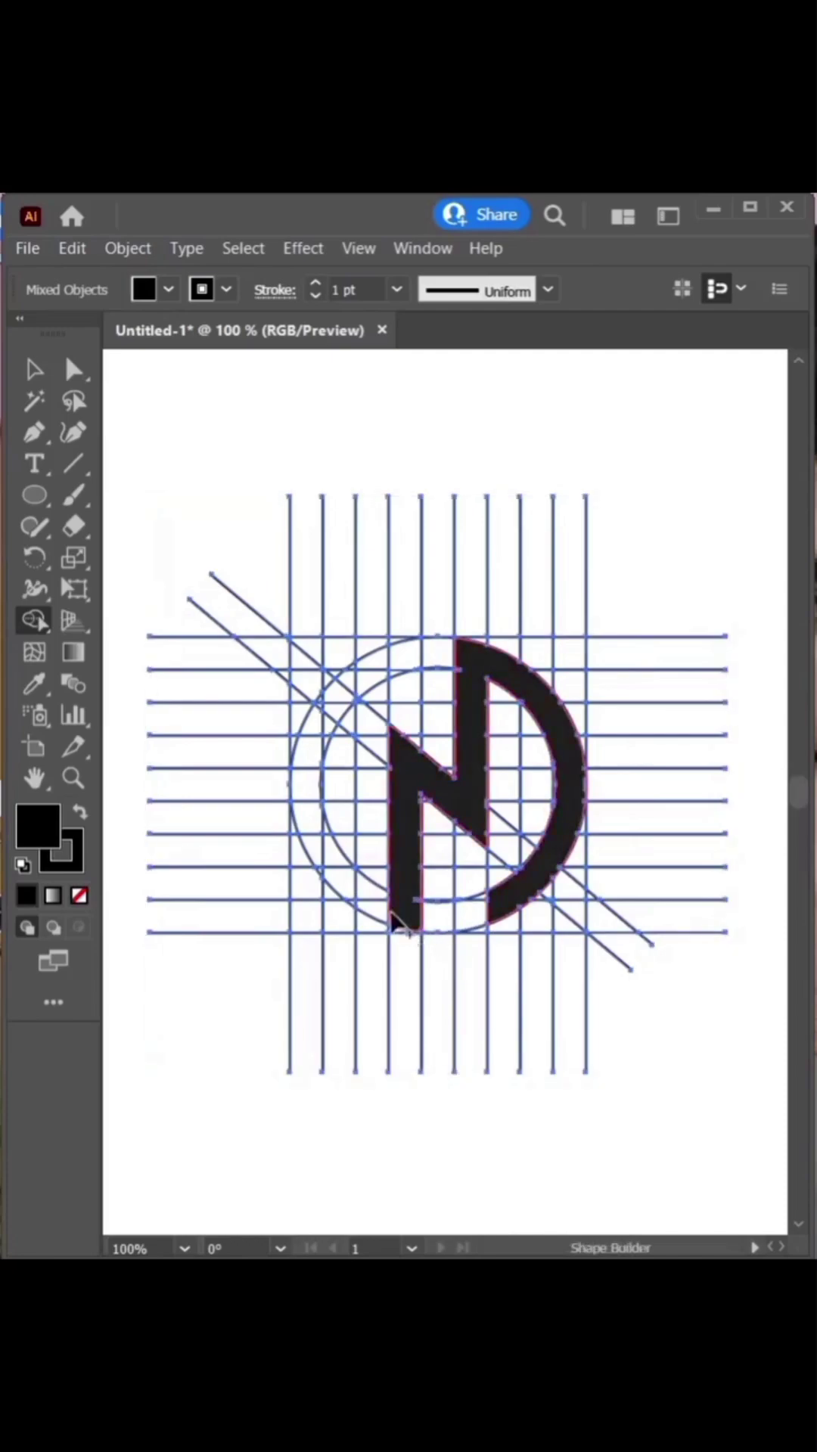
{"action": "mouse_move", "coordinate": [378, 911]}
{"action": "left_mouse_down"}
{"action": "mouse_move", "coordinate": [361, 898]}
{"action": "mouse_move", "coordinate": [358, 908]}
{"action": "mouse_move", "coordinate": [350, 901]}
{"action": "mouse_move", "coordinate": [299, 814]}
{"action": "left_mouse_up"}
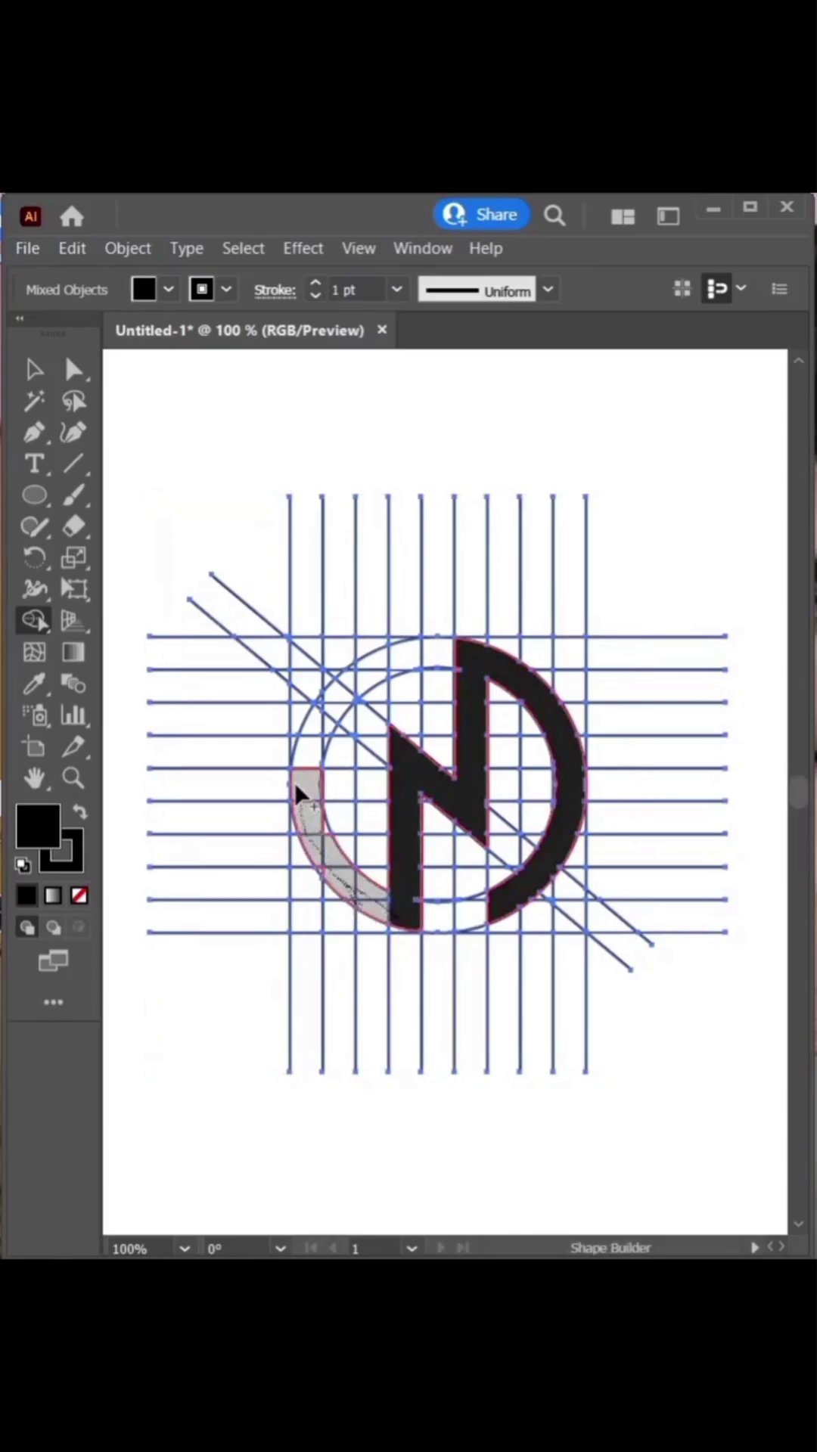
{"action": "mouse_move", "coordinate": [295, 785]}
{"action": "left_mouse_down"}
{"action": "mouse_move", "coordinate": [304, 742]}
{"action": "mouse_move", "coordinate": [334, 706]}
{"action": "mouse_move", "coordinate": [362, 685]}
{"action": "mouse_move", "coordinate": [425, 666]}
{"action": "left_mouse_up"}
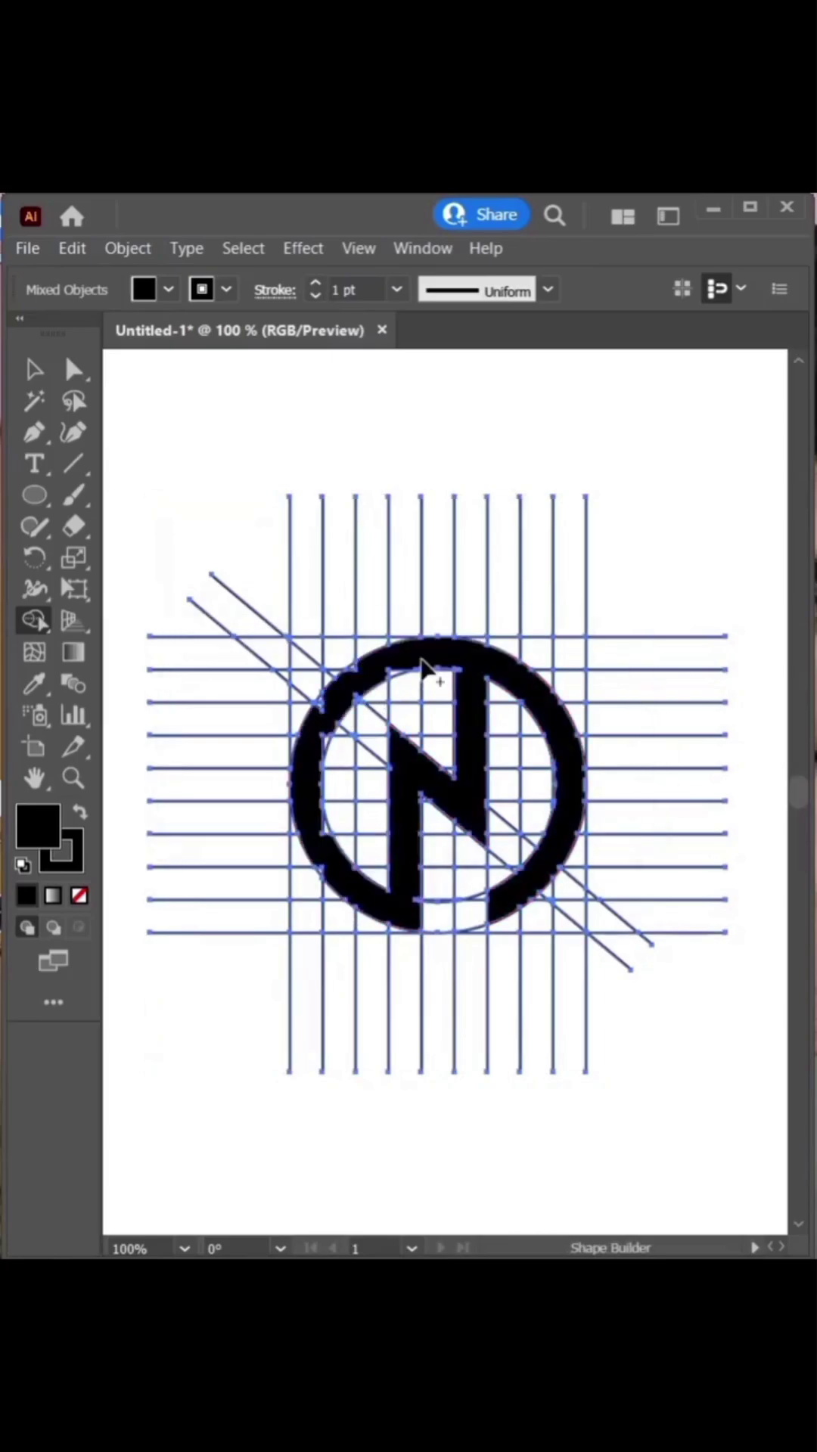
{"action": "key", "text": "v"}
{"action": "key", "text": "ctrl+z"}
{"action": "key", "text": "shift+m"}
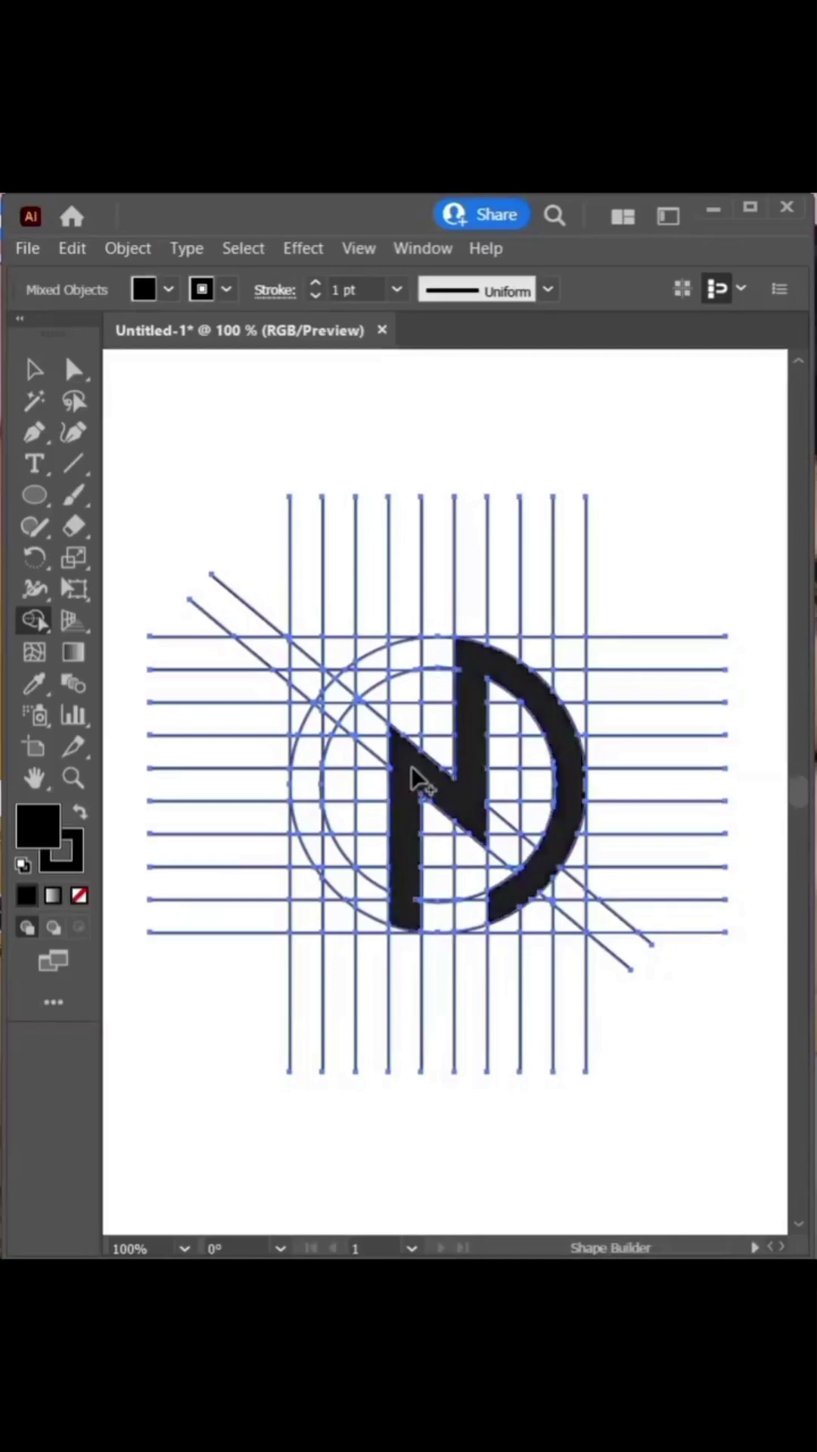
Merge the left ring arc from the left stem's base up to the fifth vertical line, leaving a gap before the right stem
{"action": "mouse_move", "coordinate": [393, 900]}
{"action": "left_mouse_down"}
{"action": "mouse_move", "coordinate": [351, 895]}
{"action": "mouse_move", "coordinate": [329, 842]}
{"action": "left_mouse_up"}
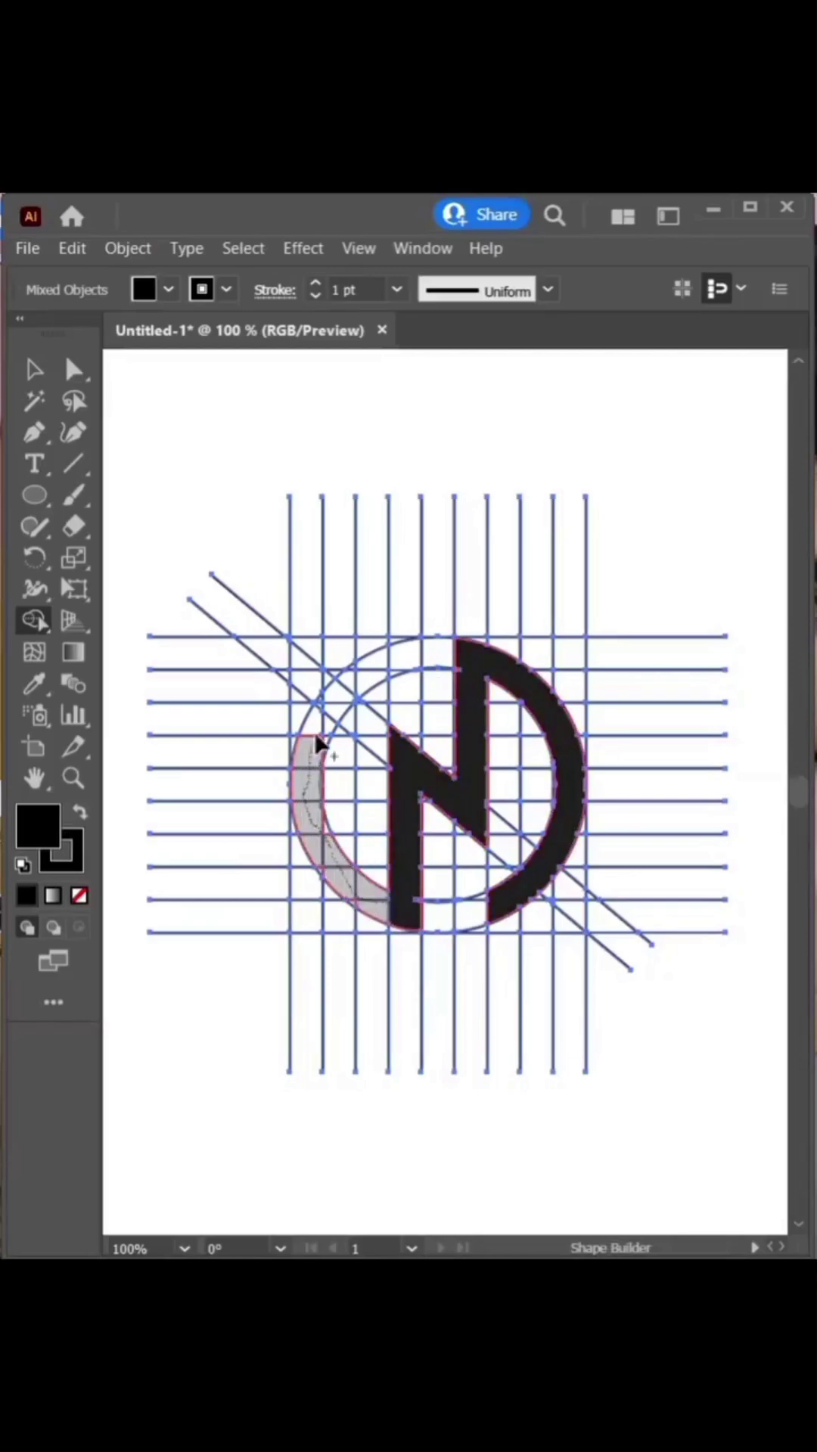
{"action": "mouse_move", "coordinate": [318, 741]}
{"action": "left_mouse_down"}
{"action": "mouse_move", "coordinate": [351, 677]}
{"action": "mouse_move", "coordinate": [392, 648]}
{"action": "left_mouse_up"}
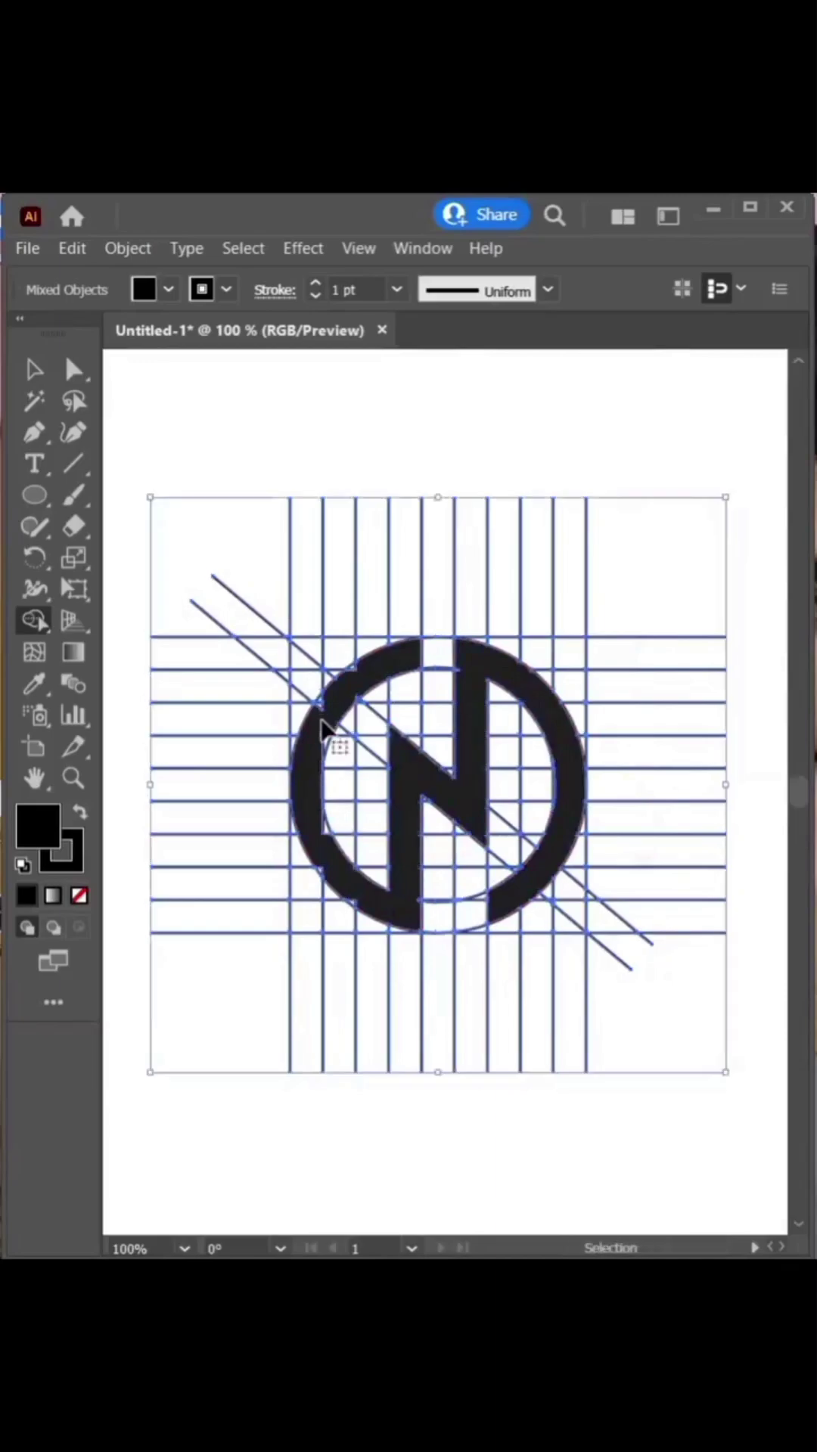
Clean up the ring's lower-left outer notches and left inner edge with Shape Builder so both follow the circles
{"action": "key", "text": "ctrl+equal"}
{"action": "key", "text": "ctrl+equal"}
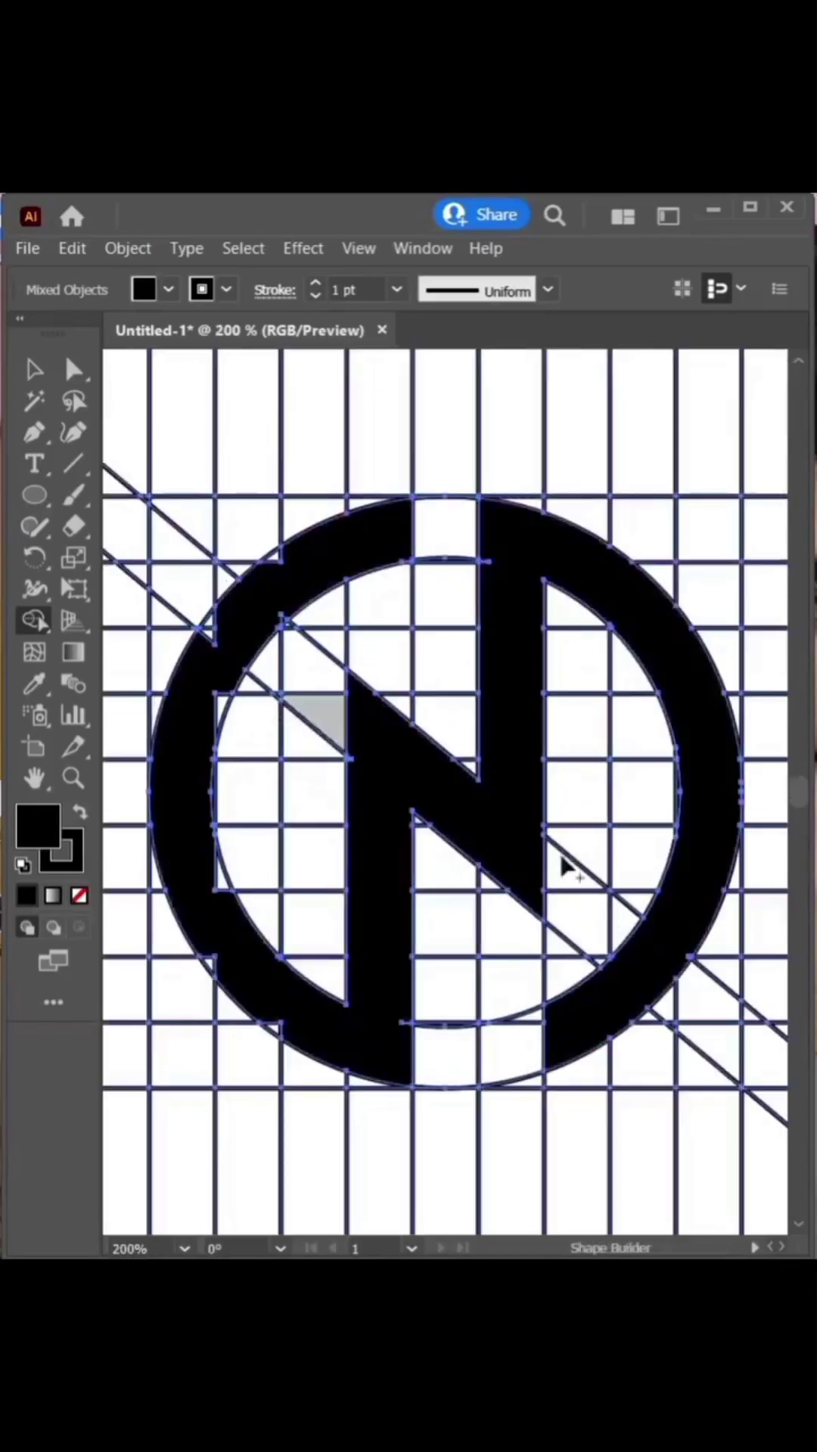
{"action": "left_click", "coordinate": [408, 1024]}
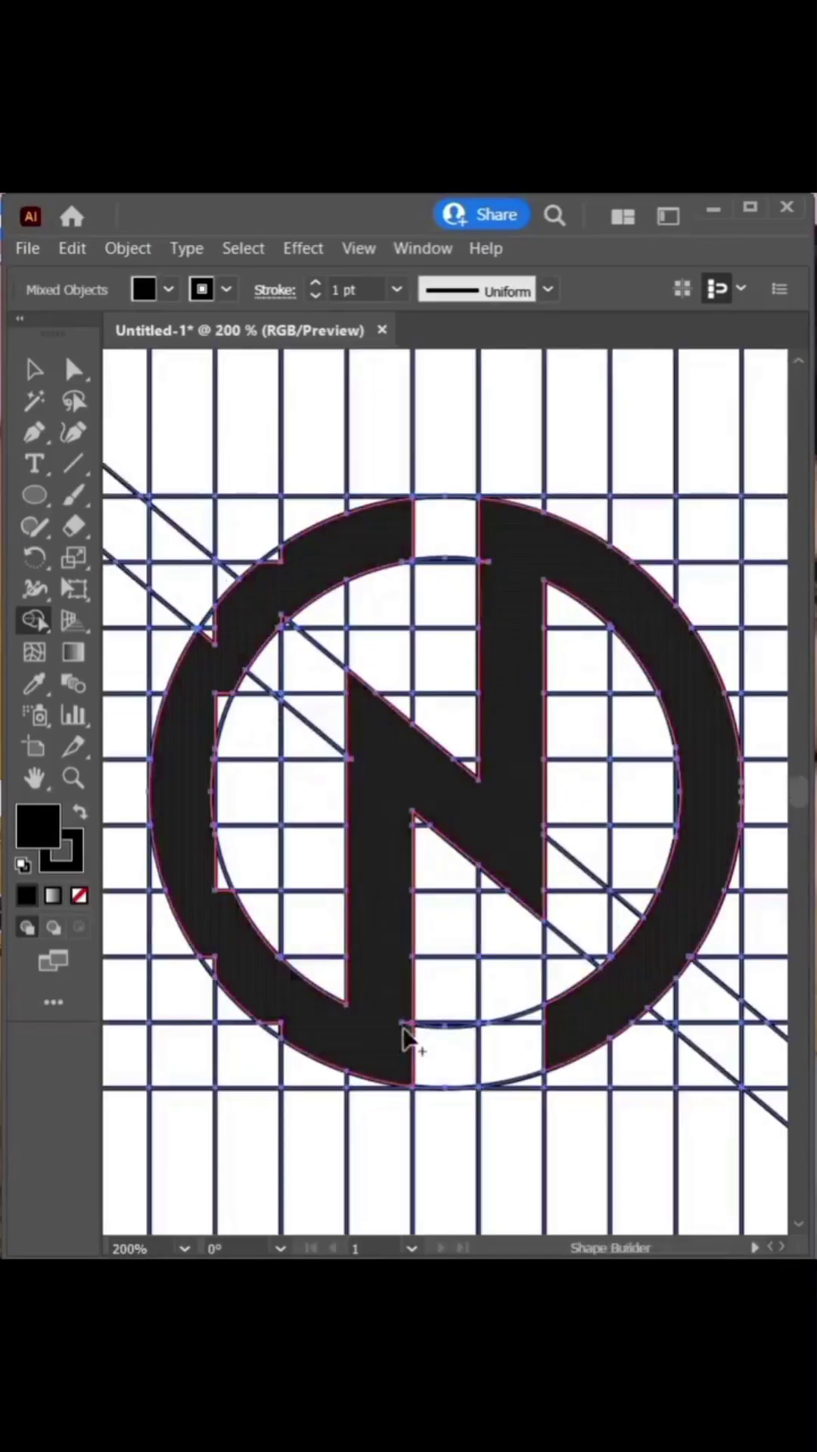
{"action": "mouse_move", "coordinate": [382, 1043]}
{"action": "left_mouse_down"}
{"action": "mouse_move", "coordinate": [269, 1023]}
{"action": "mouse_move", "coordinate": [219, 973]}
{"action": "left_mouse_up"}
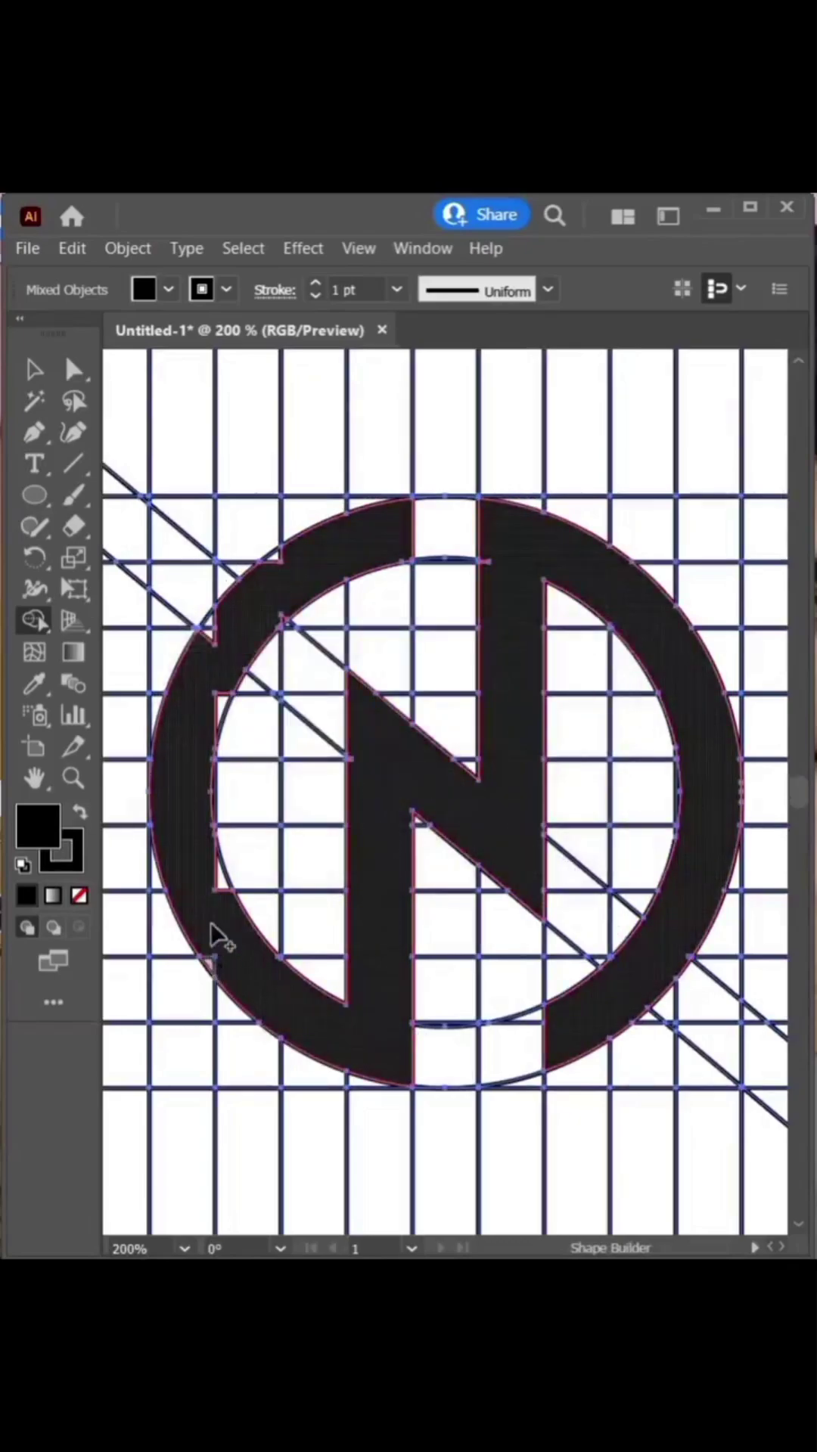
{"action": "left_click", "coordinate": [221, 888]}
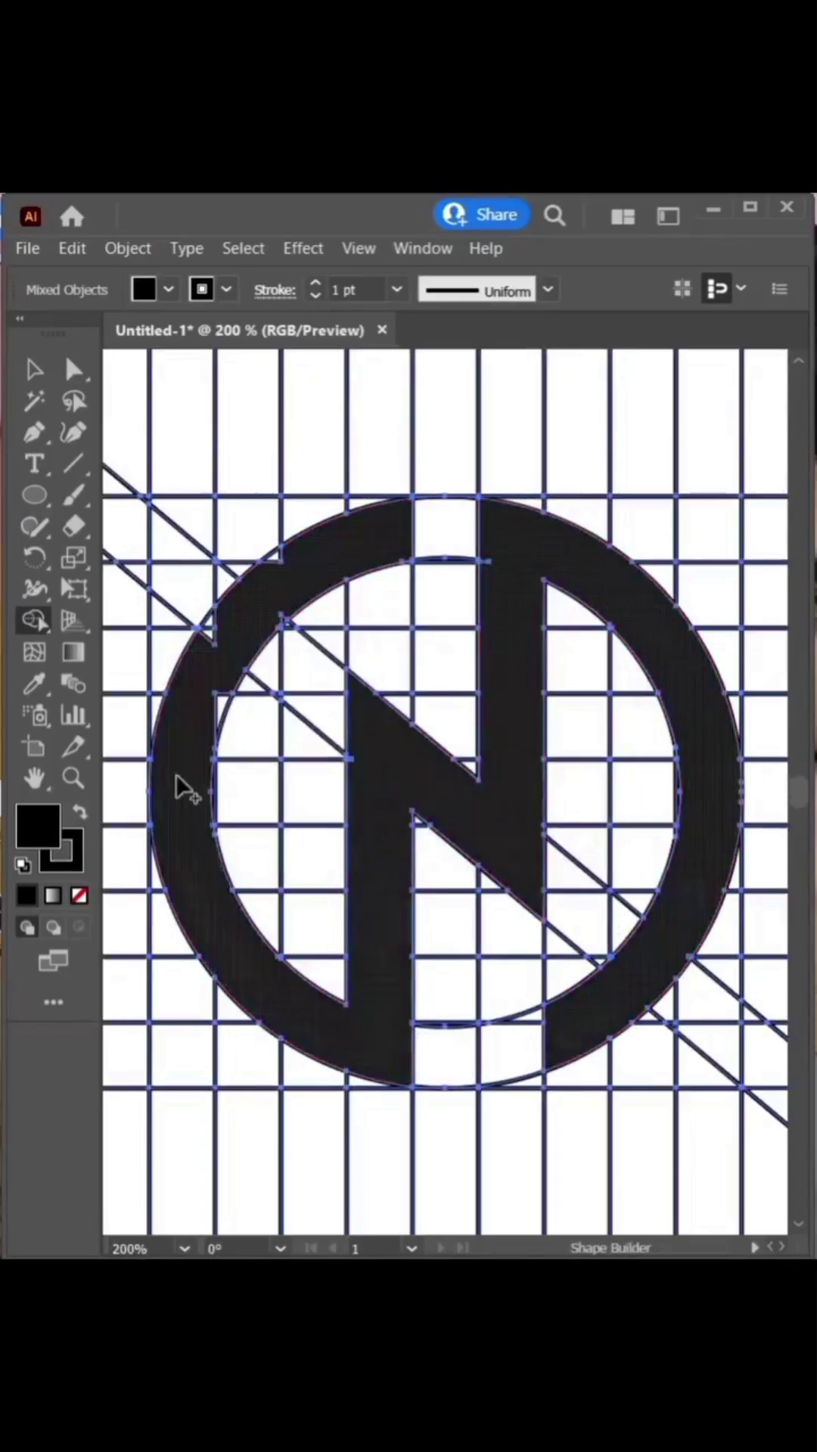
{"action": "mouse_move", "coordinate": [218, 711]}
{"action": "left_mouse_down"}
{"action": "mouse_move", "coordinate": [215, 705]}
{"action": "mouse_move", "coordinate": [207, 824]}
{"action": "mouse_move", "coordinate": [201, 814]}
{"action": "left_mouse_up"}
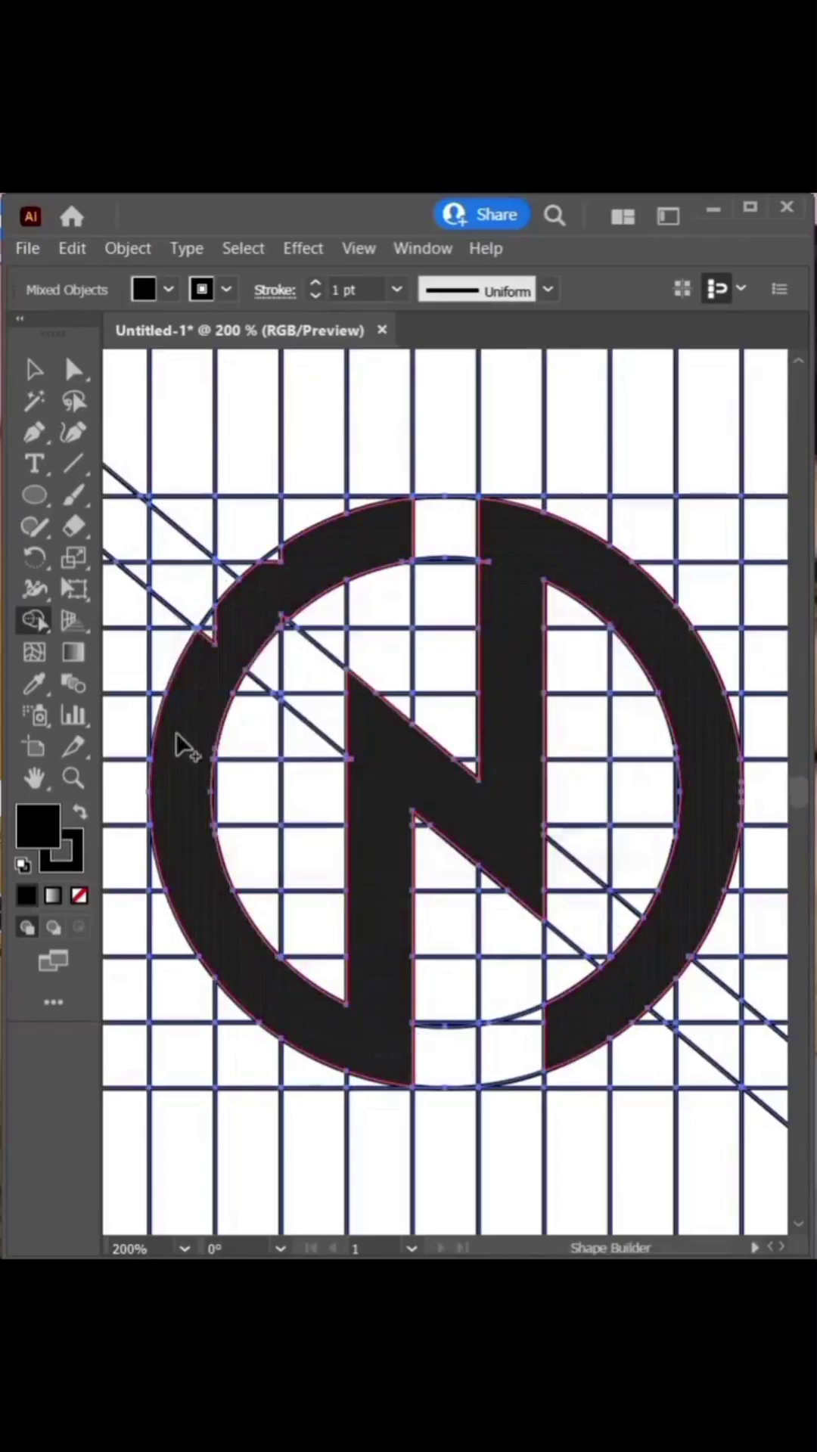
Fill the ring's upper-left outer notches and clean up the leftover spurs at its inner edge and the right stem
{"action": "left_click", "coordinate": [210, 632], "text": "alt"}
{"action": "mouse_move", "coordinate": [230, 616]}
{"action": "left_mouse_down"}
{"action": "mouse_move", "coordinate": [279, 567]}
{"action": "mouse_move", "coordinate": [272, 583]}
{"action": "left_mouse_up"}
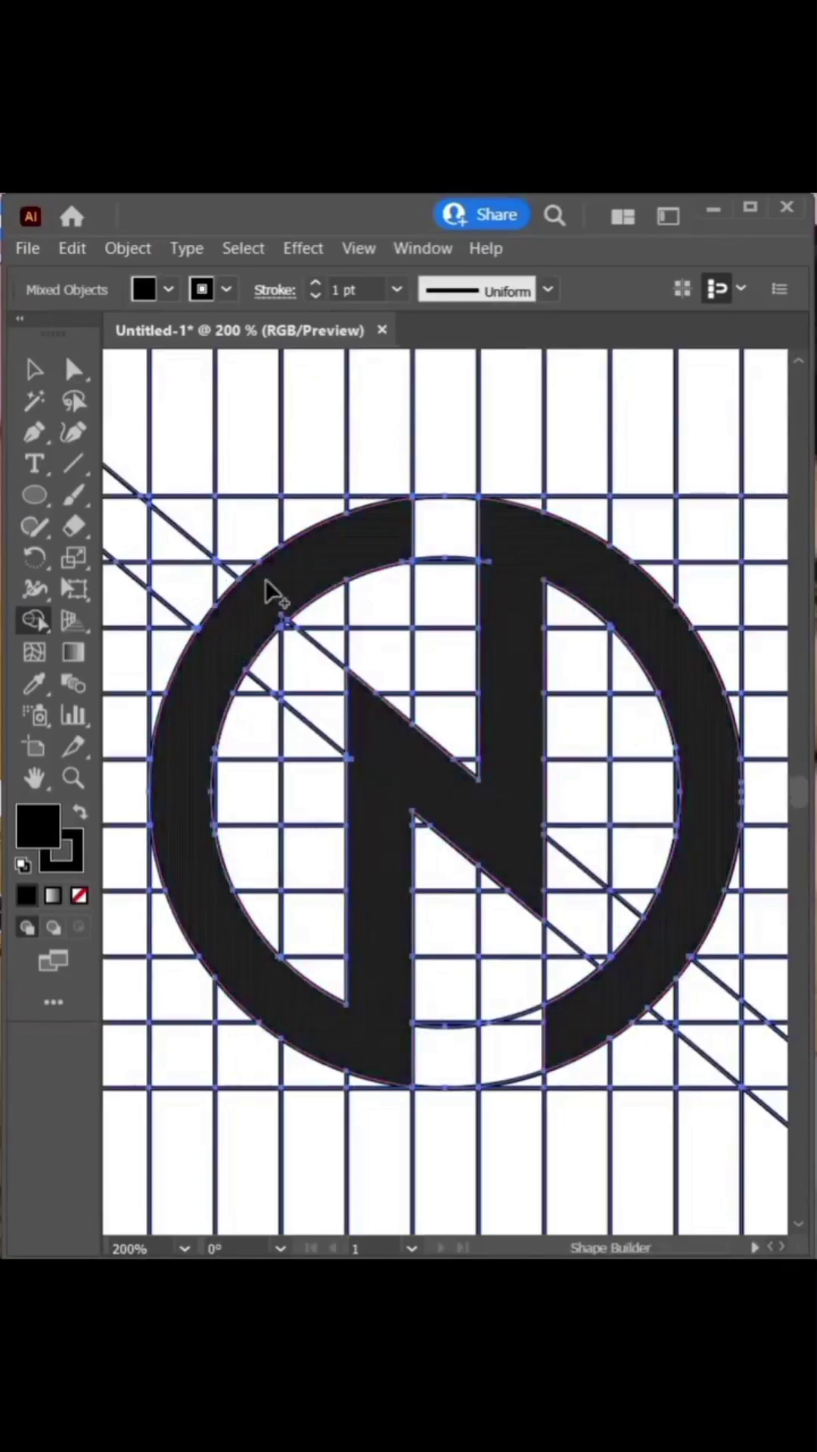
{"action": "left_click", "coordinate": [261, 635]}
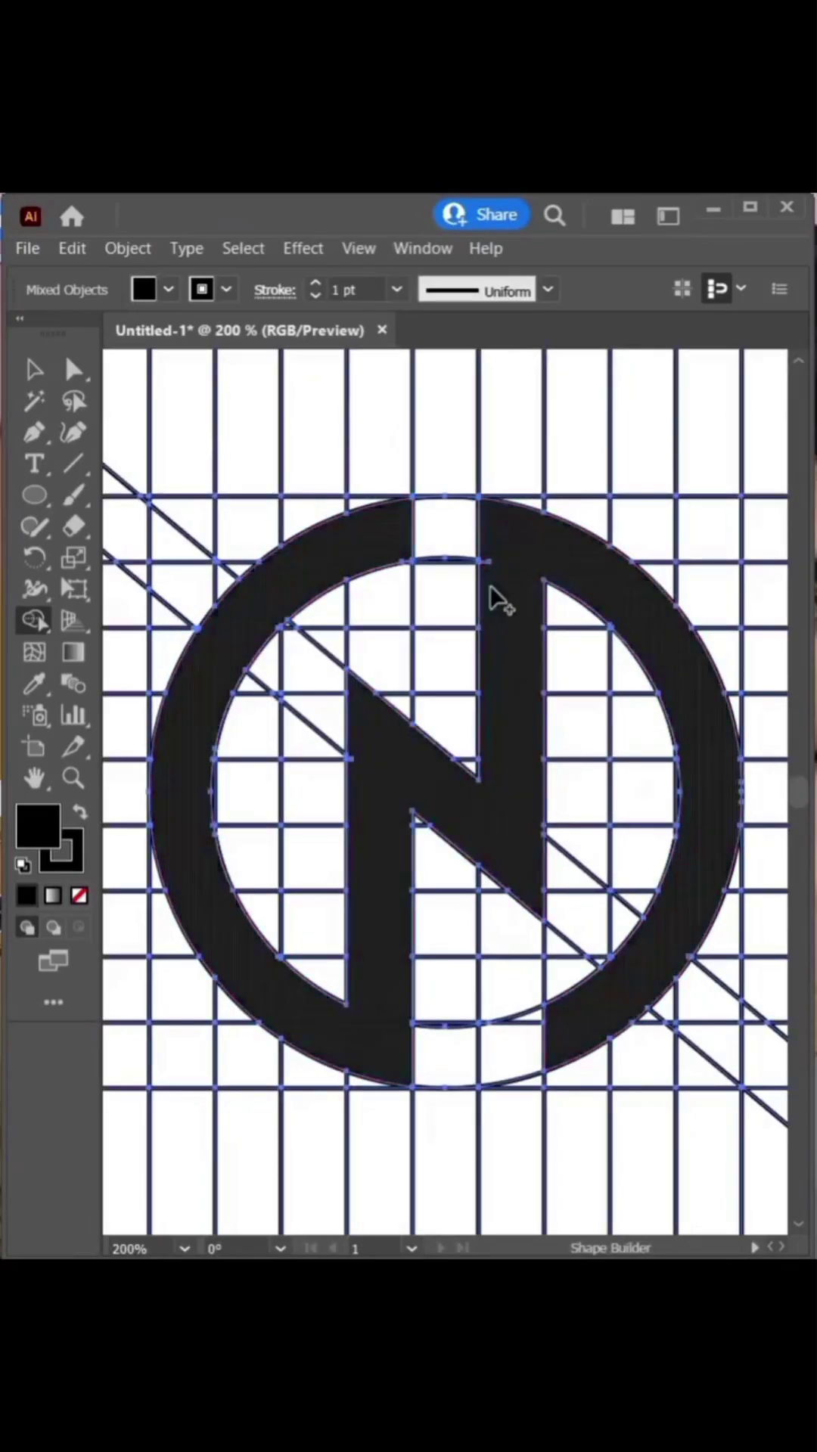
{"action": "left_click", "coordinate": [484, 579]}
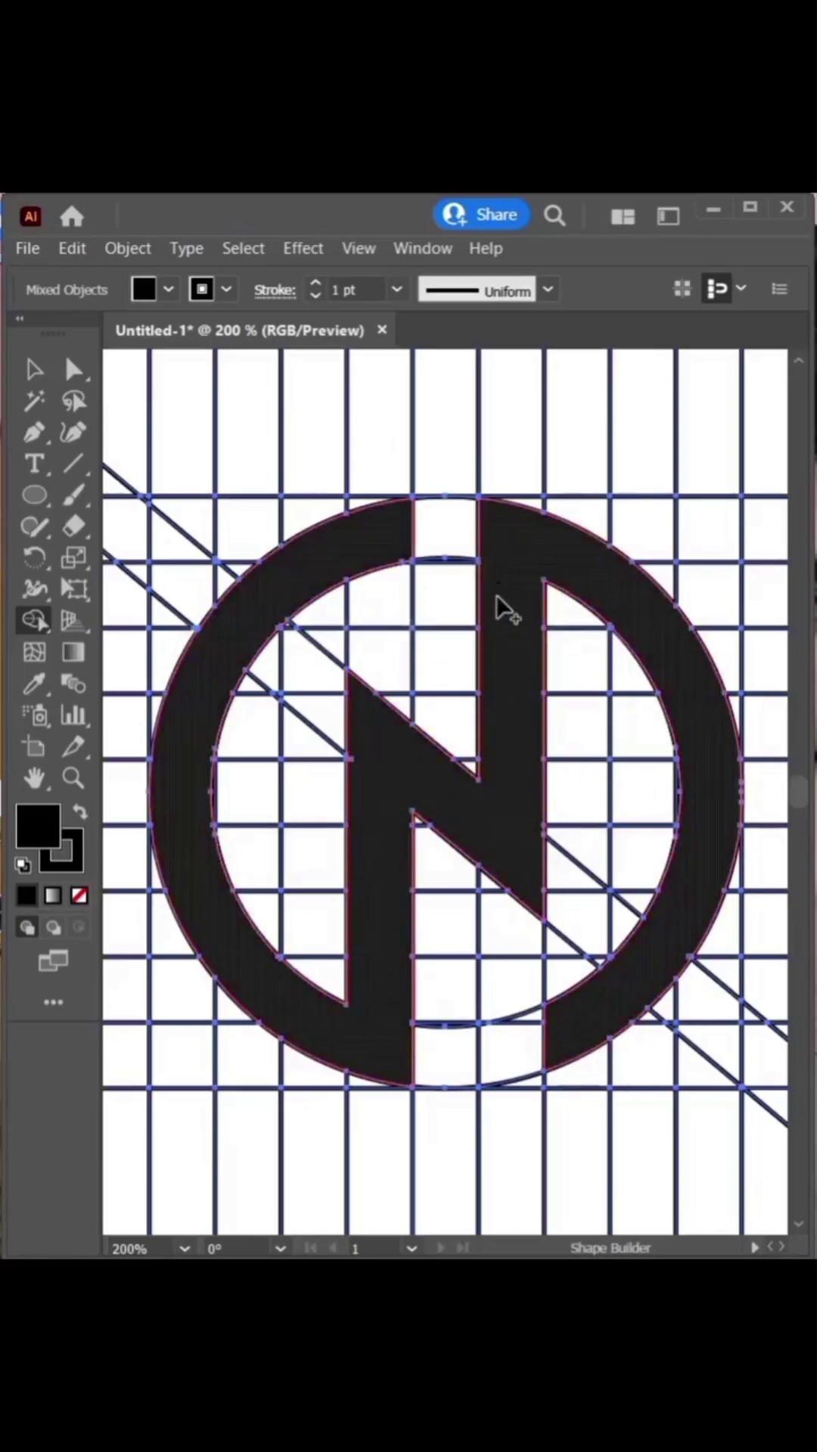
{"action": "left_click", "coordinate": [500, 604]}
{"action": "left_click", "coordinate": [412, 1087]}
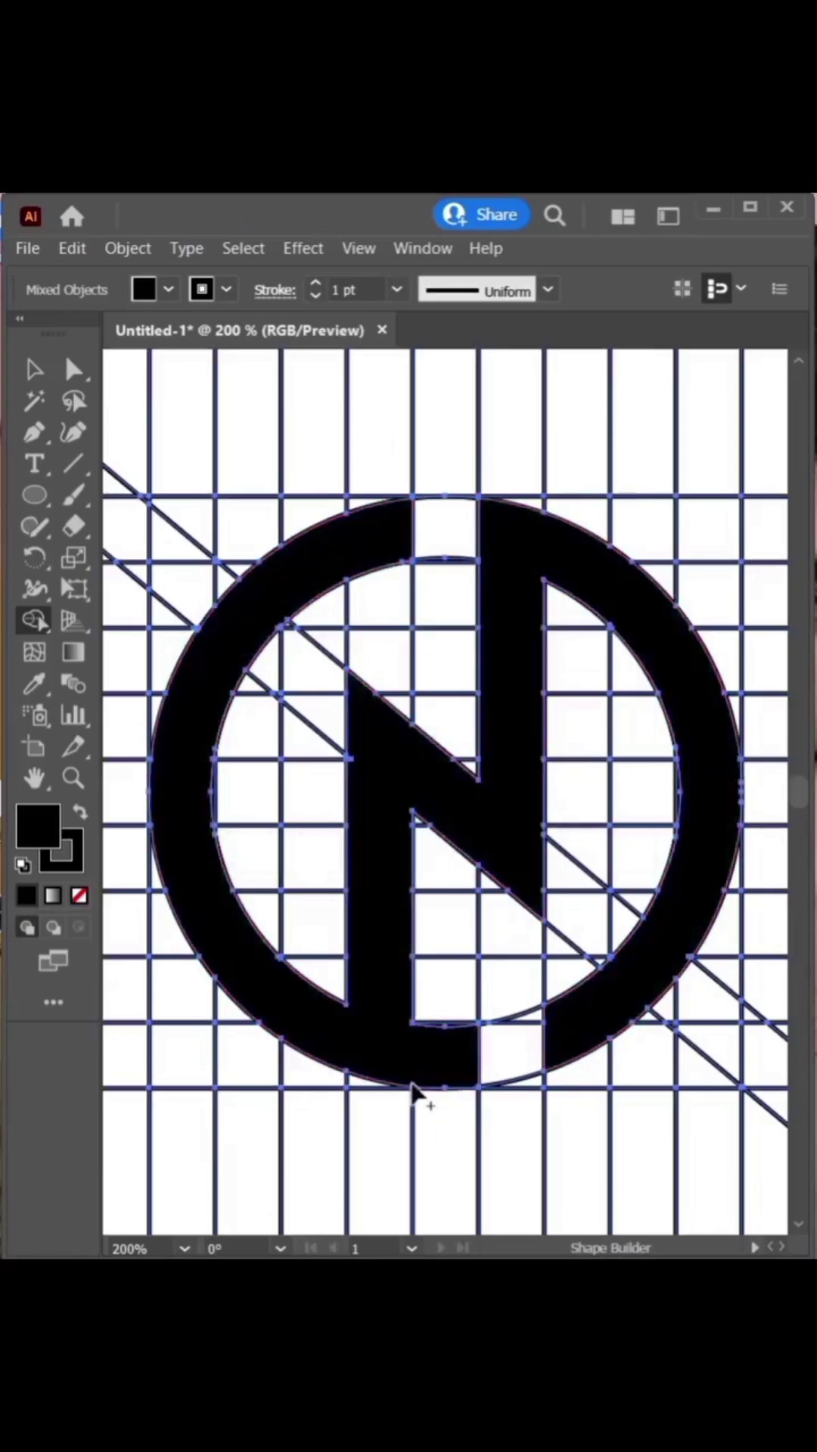
{"action": "key", "text": "ctrl+z"}
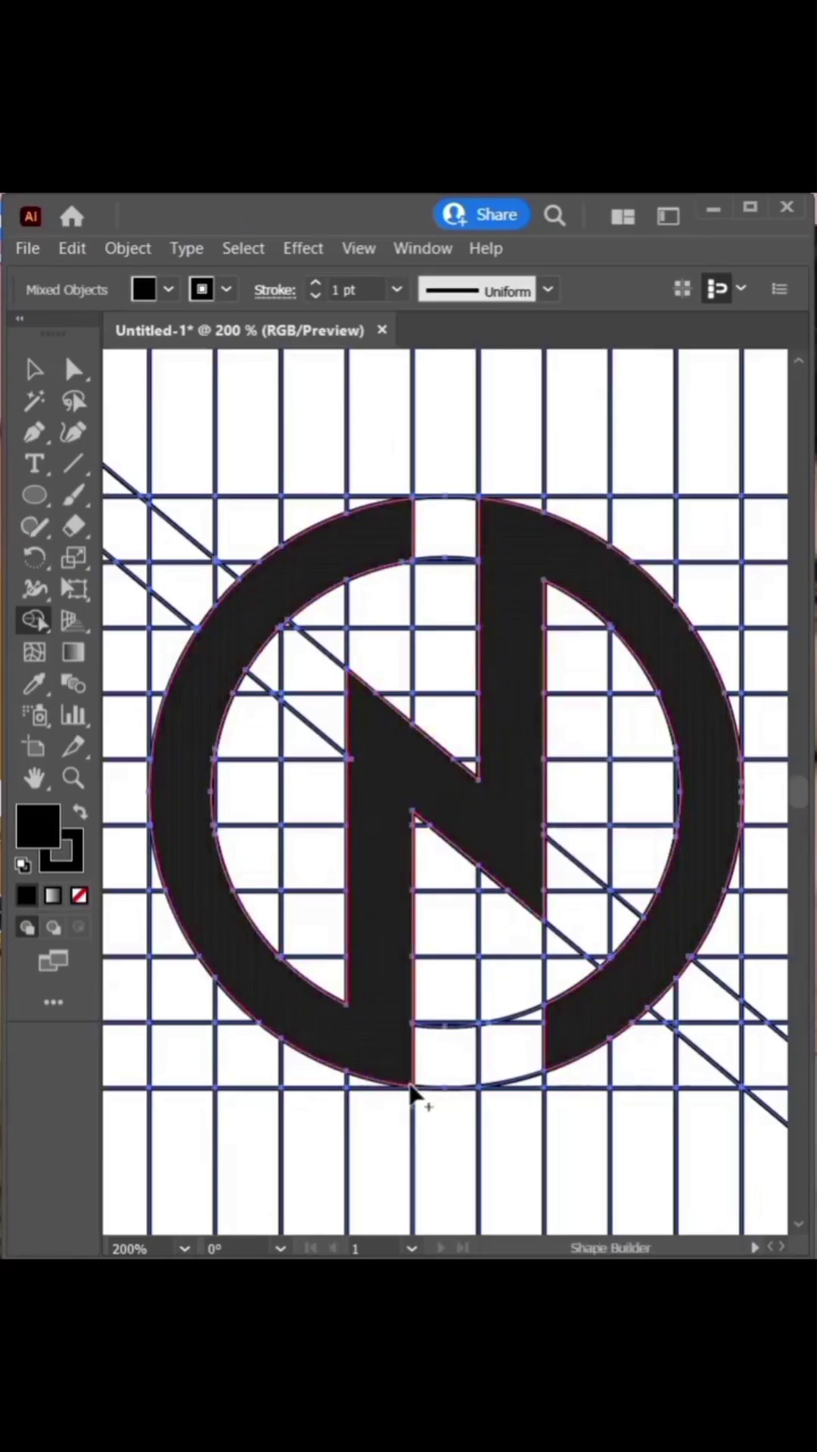
{"action": "left_click", "coordinate": [411, 1087]}
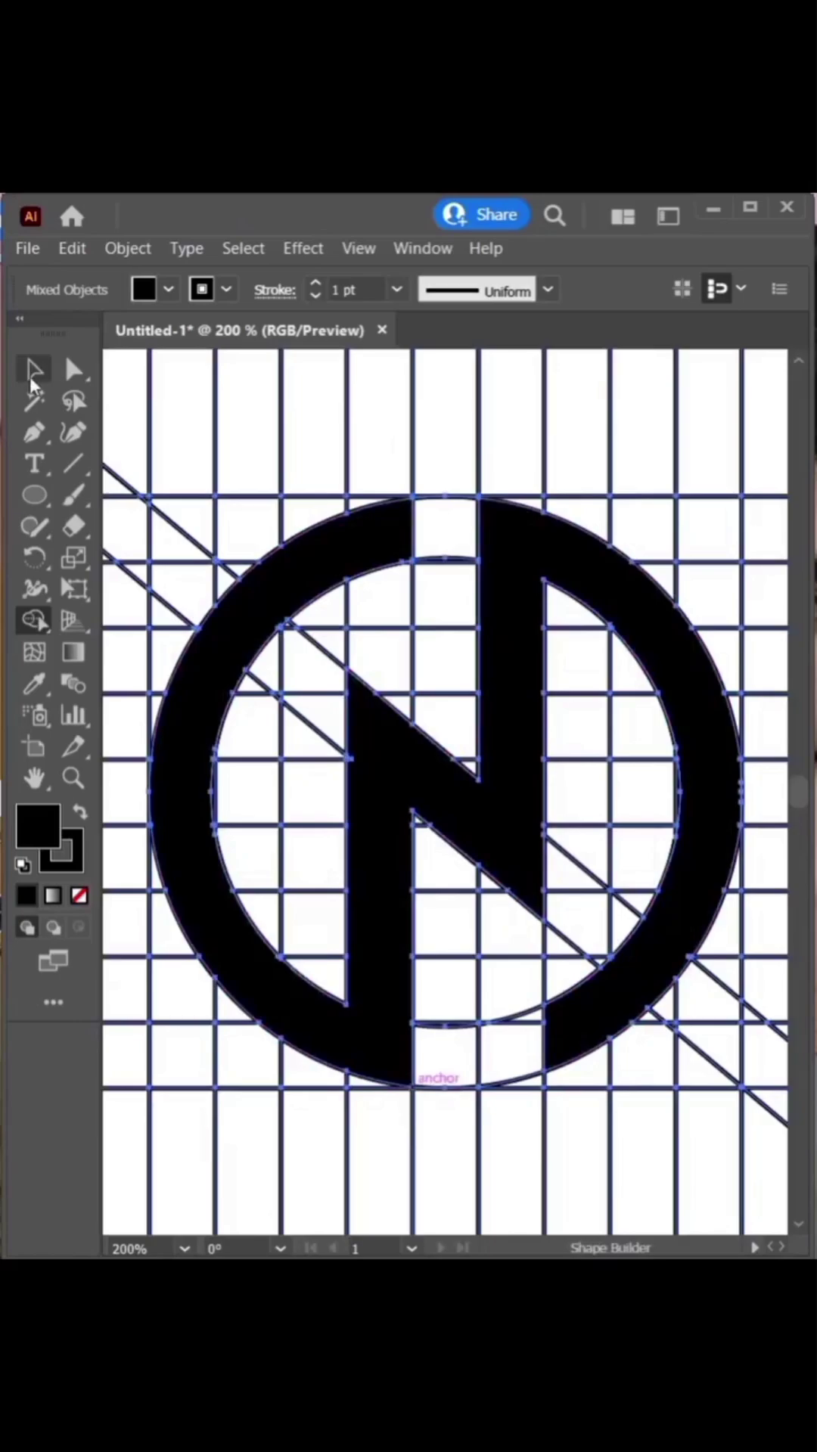
Select all the unfilled construction lines with the Magic Wand and delete them, keeping only the black logo
{"action": "key", "text": "ctrl+minus"}
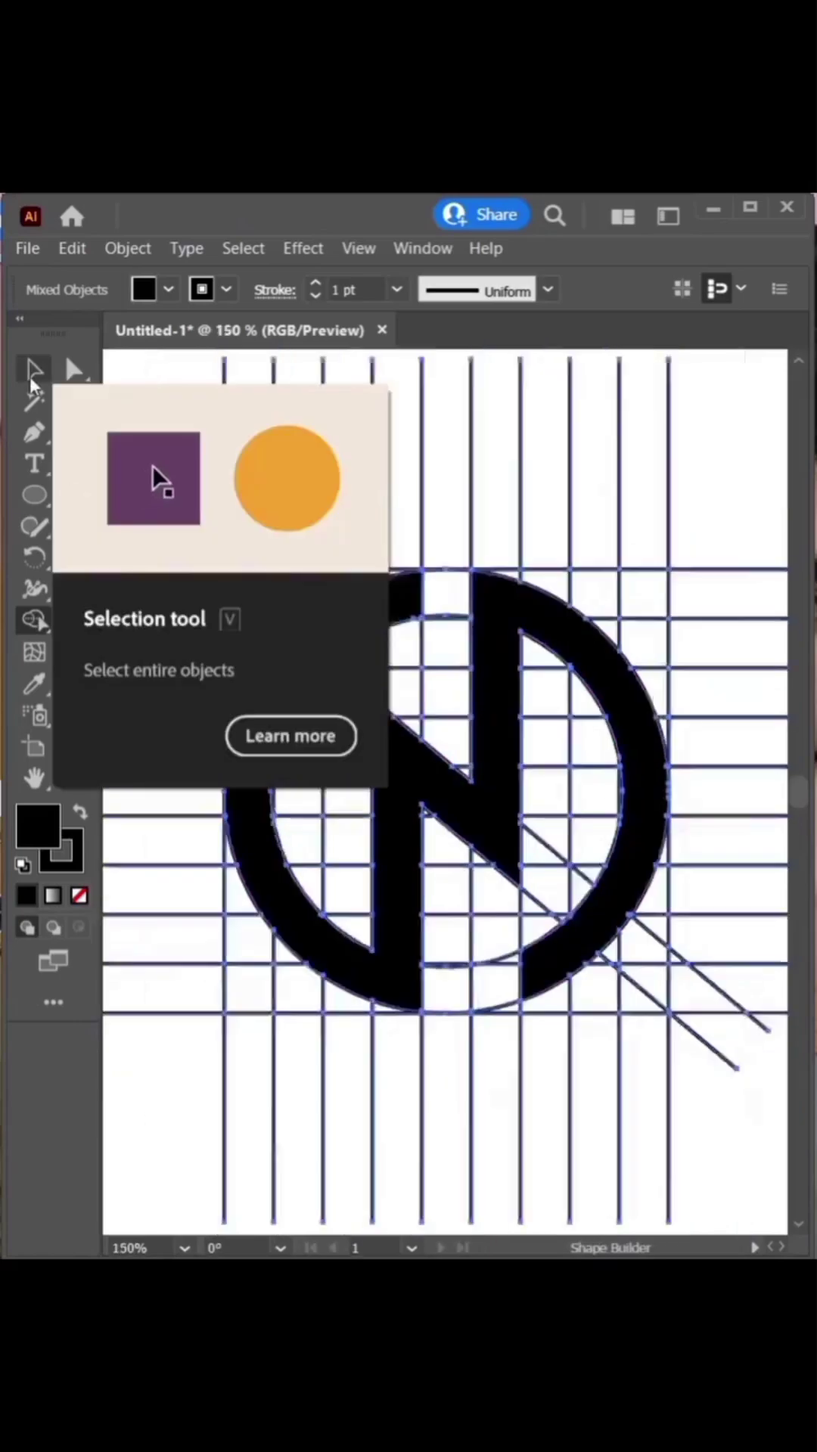
{"action": "key", "text": "ctrl+minus"}
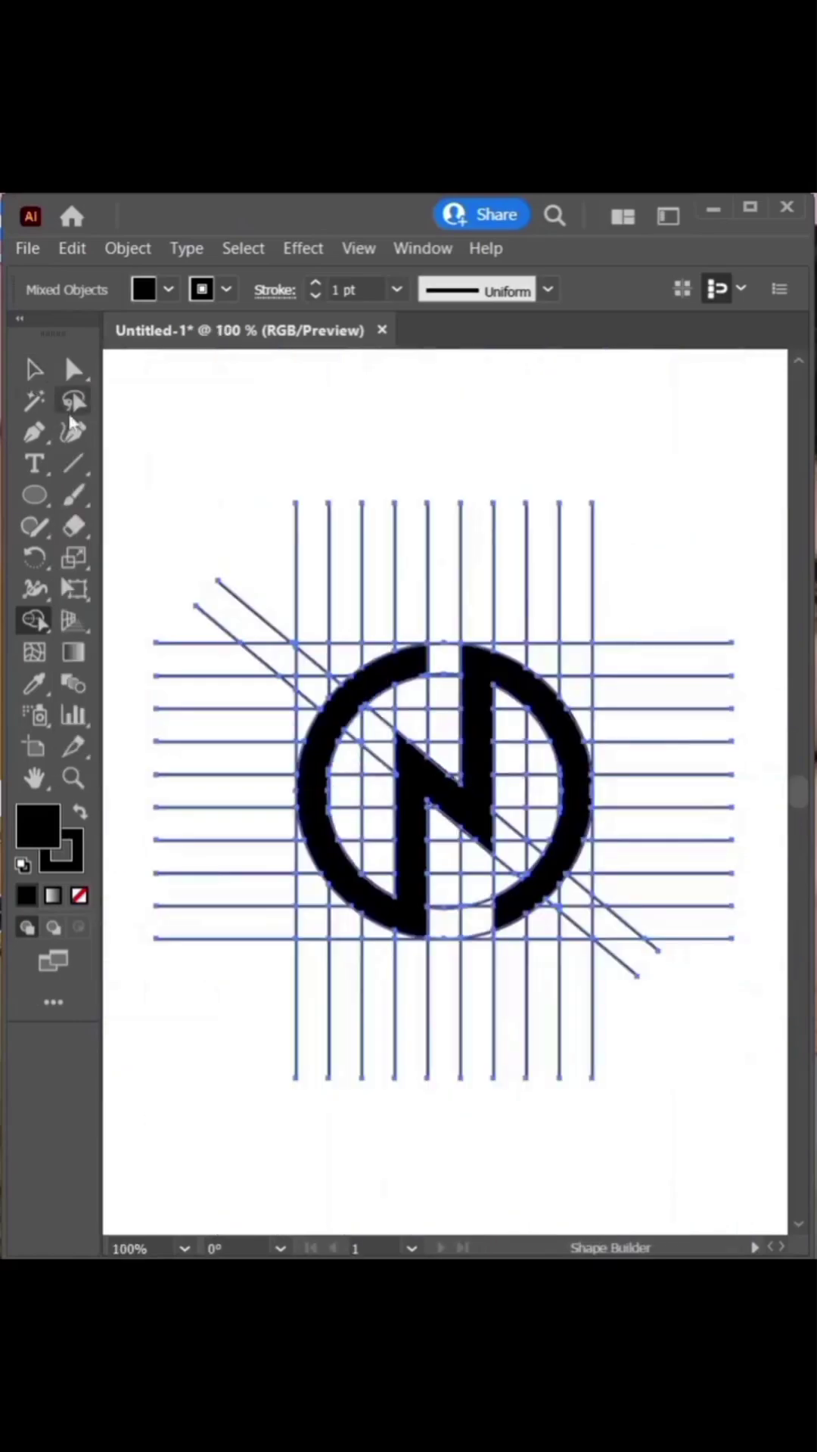
{"action": "left_click", "coordinate": [29, 400]}
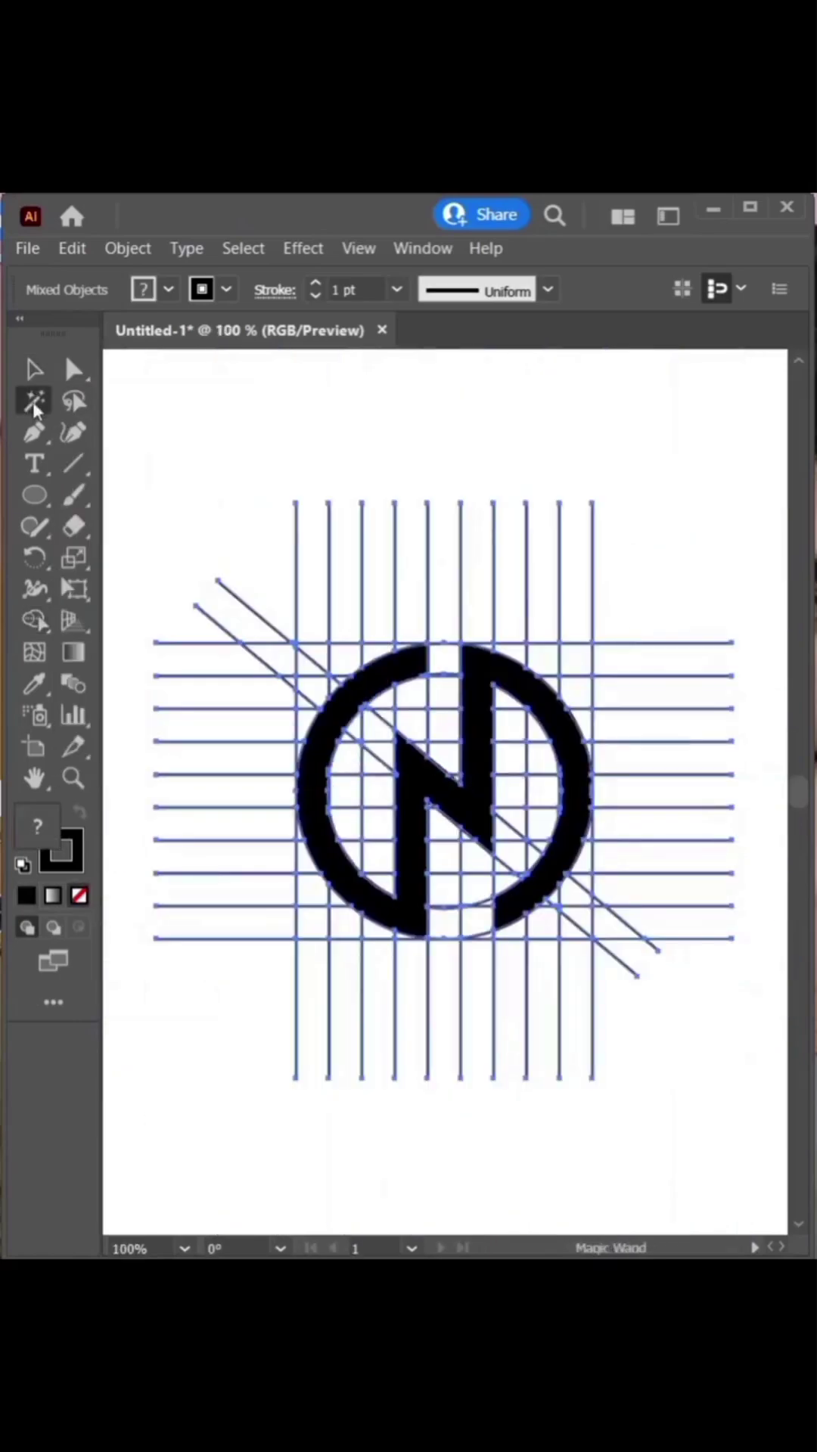
{"action": "left_click", "coordinate": [295, 521]}
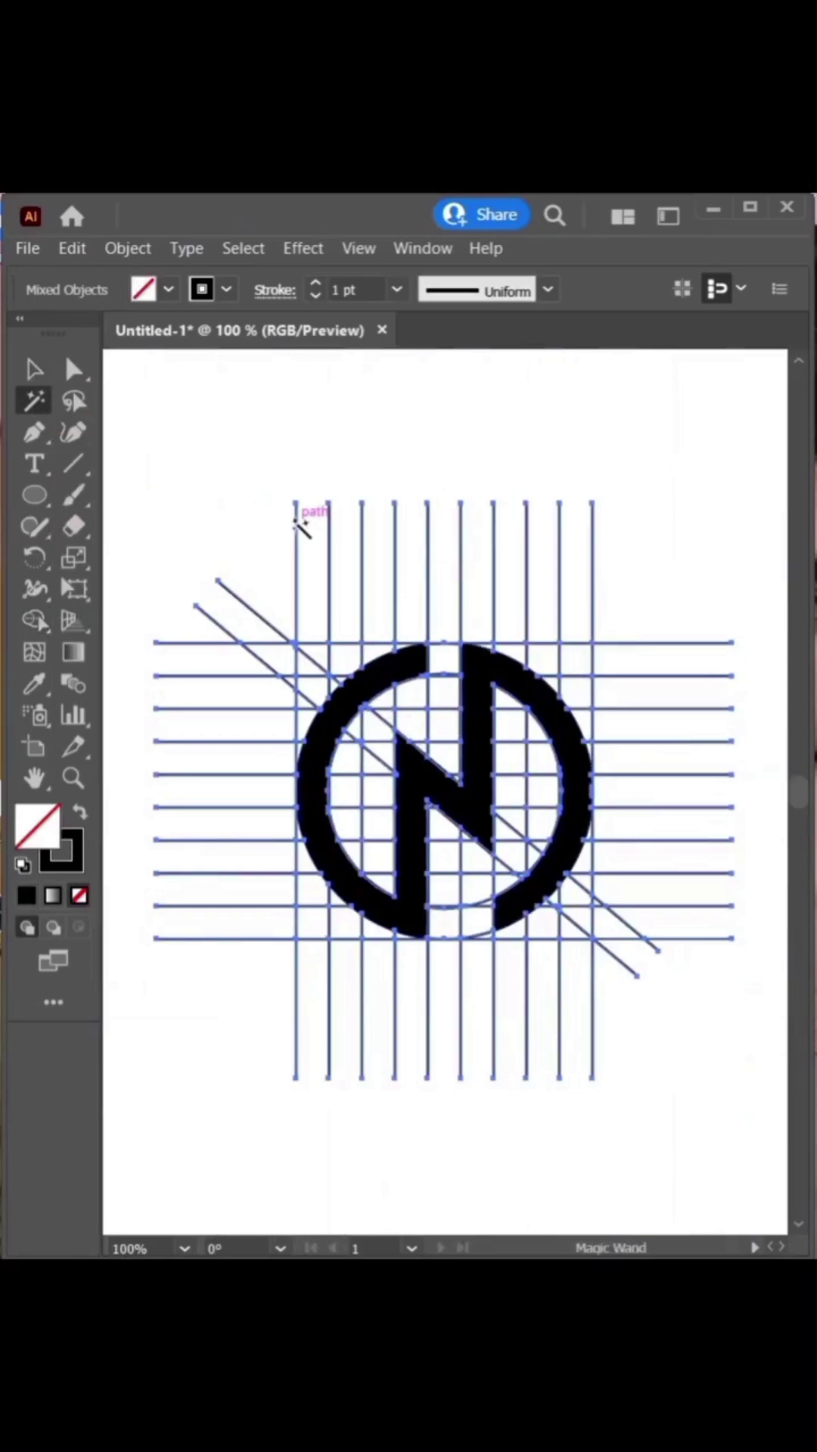
{"action": "key", "text": "Delete"}
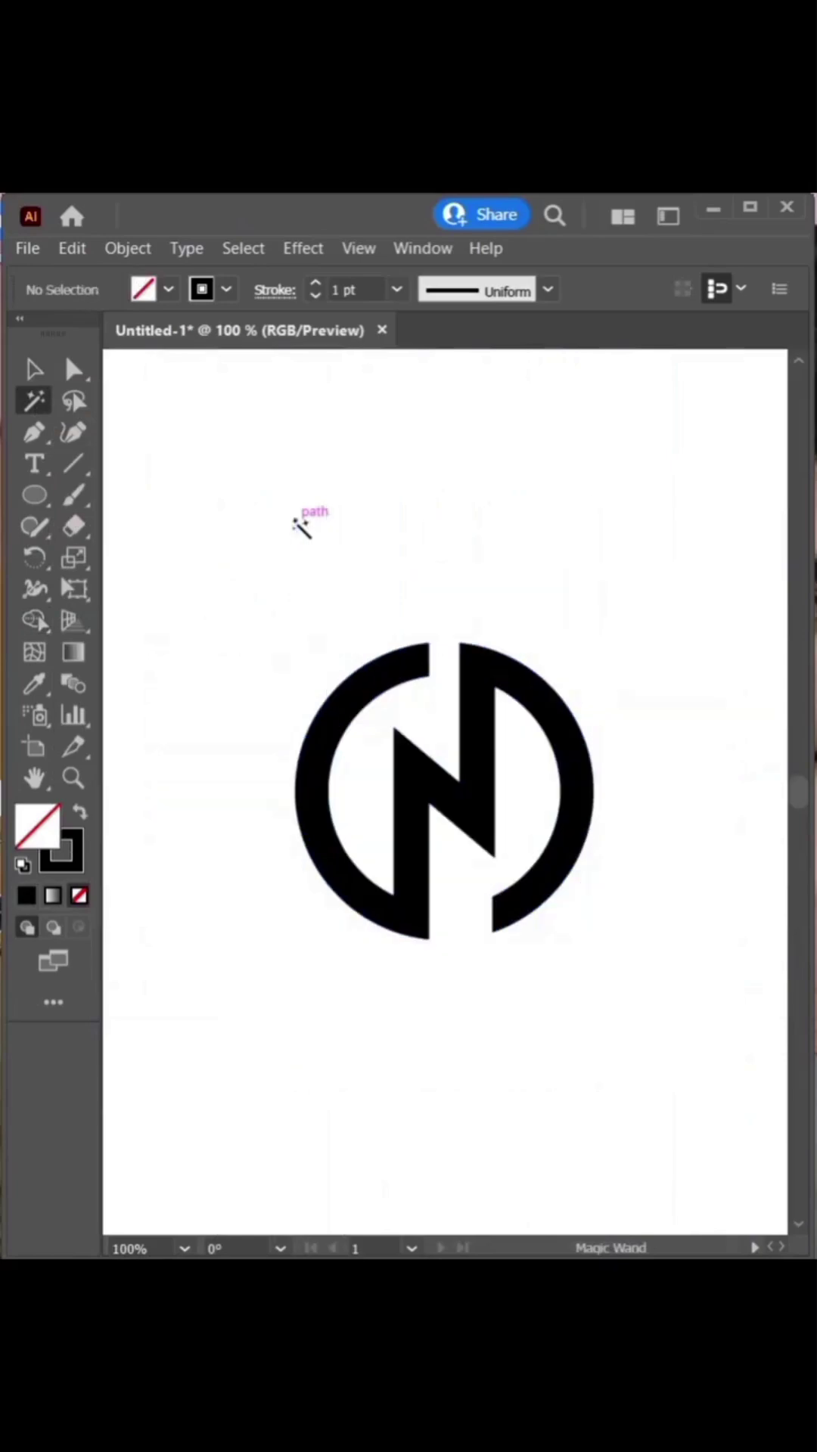
Select the logo, enlarge it proportionally, move it up slightly toward the middle of the artboard, and deselect it
{"action": "left_click", "coordinate": [33, 369]}
{"action": "left_click_drag", "start_coordinate": [168, 604], "coordinate": [611, 987]}
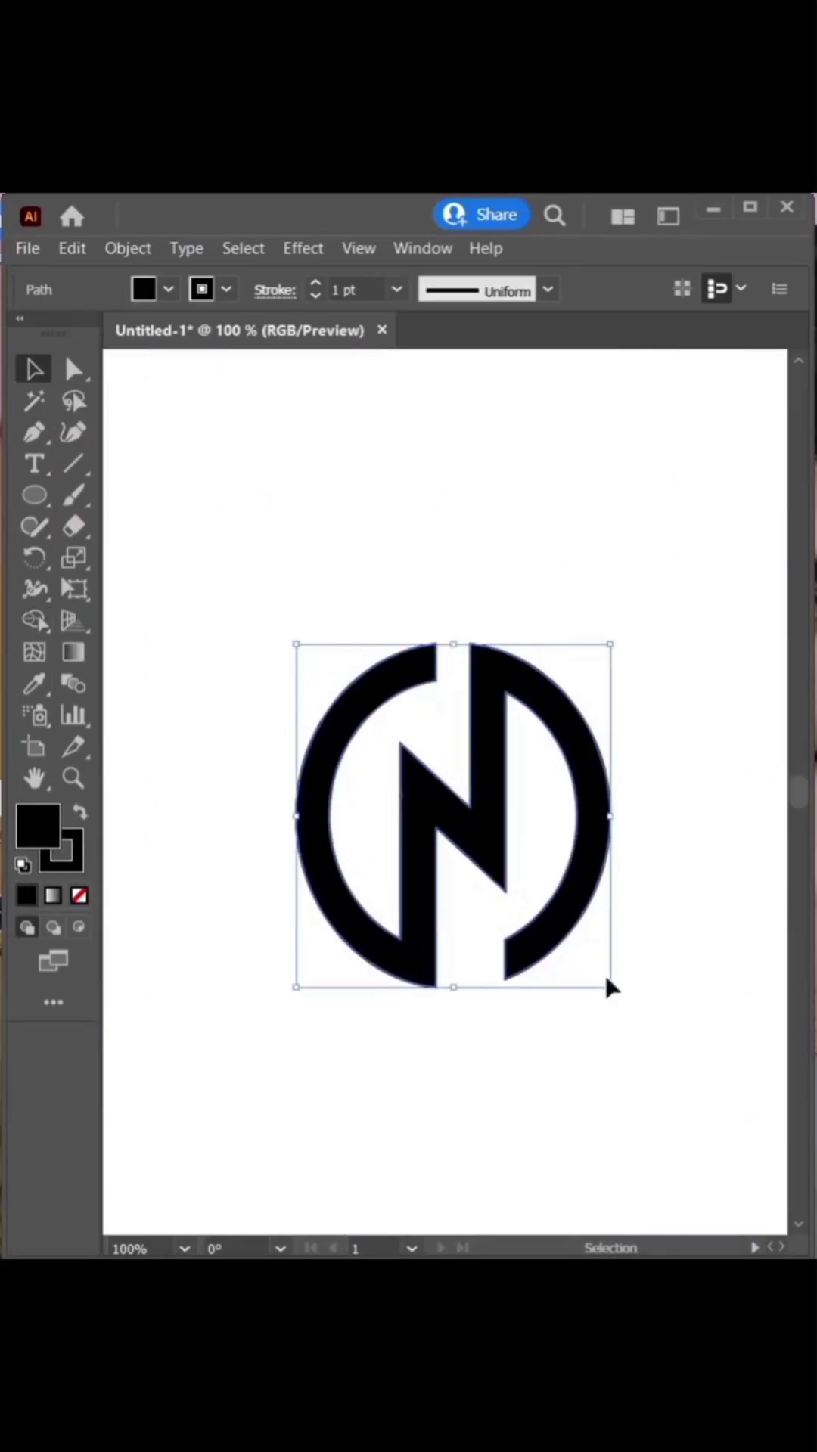
{"action": "key", "text": "a"}
{"action": "key", "text": "ctrl+z"}
{"action": "key", "text": "v"}
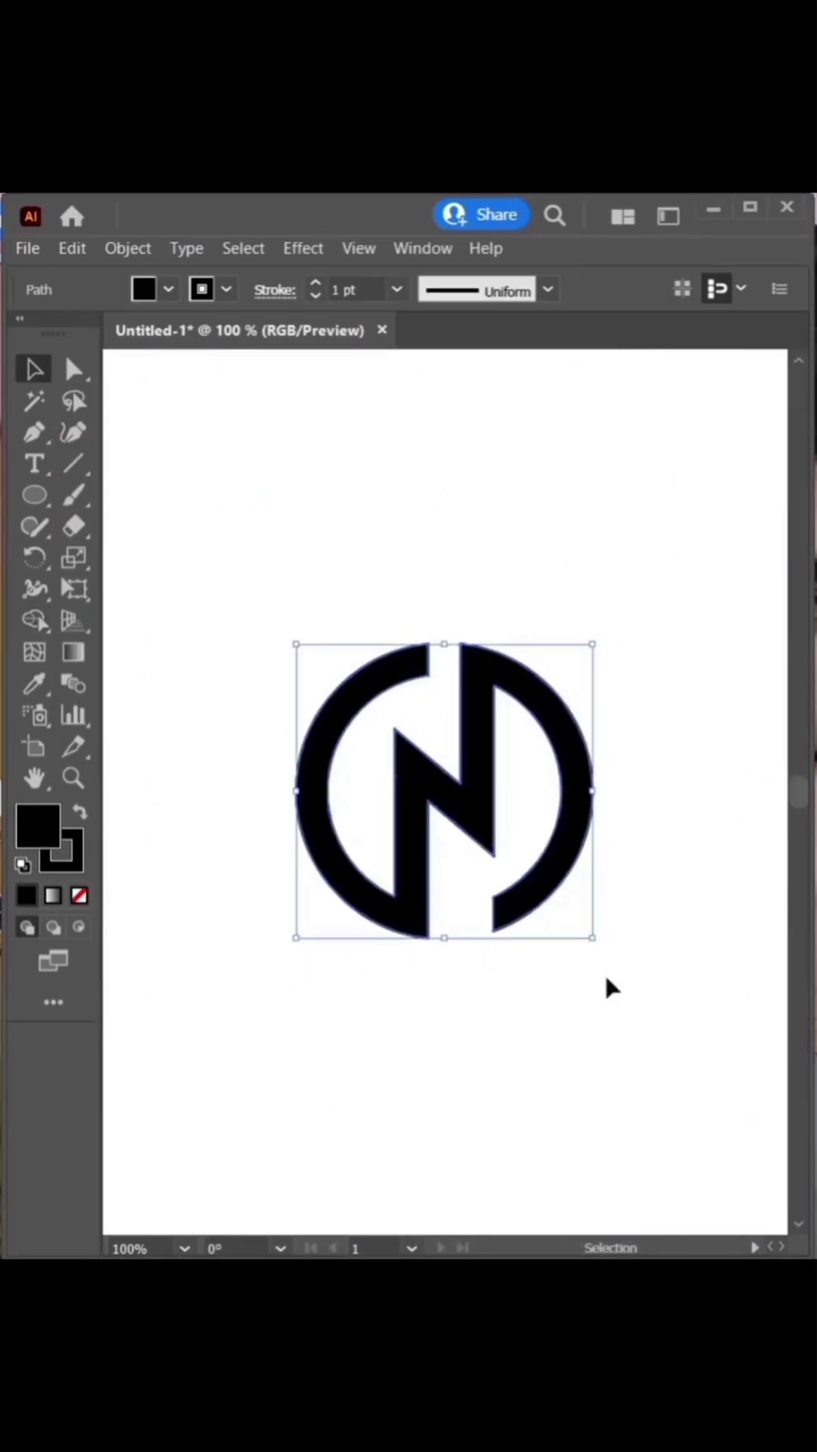
{"action": "left_click_drag", "start_coordinate": [592, 937], "coordinate": [648, 1031]}
{"action": "left_click_drag", "start_coordinate": [456, 800], "coordinate": [454, 764]}
{"action": "left_click", "coordinate": [314, 1100]}
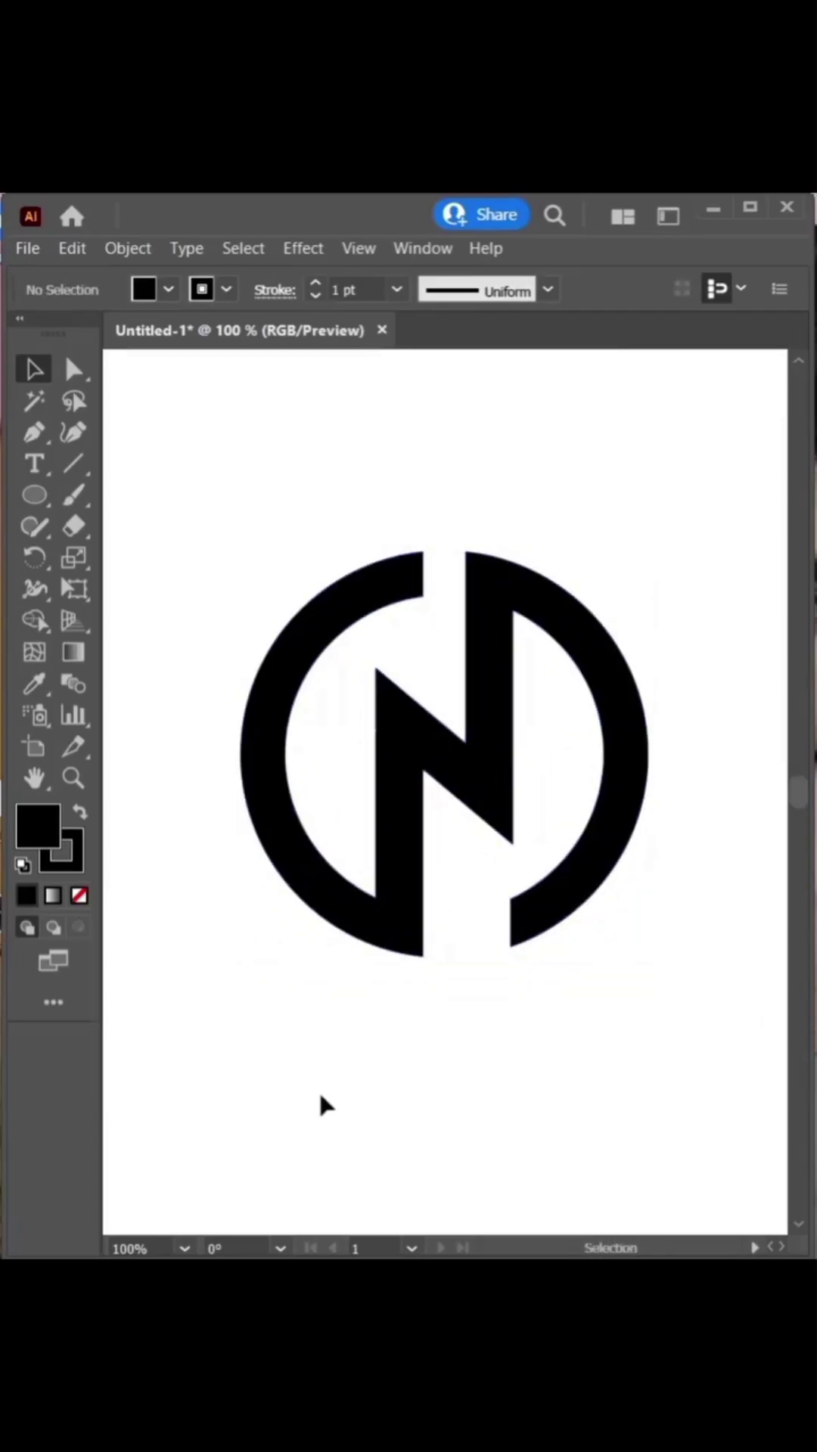